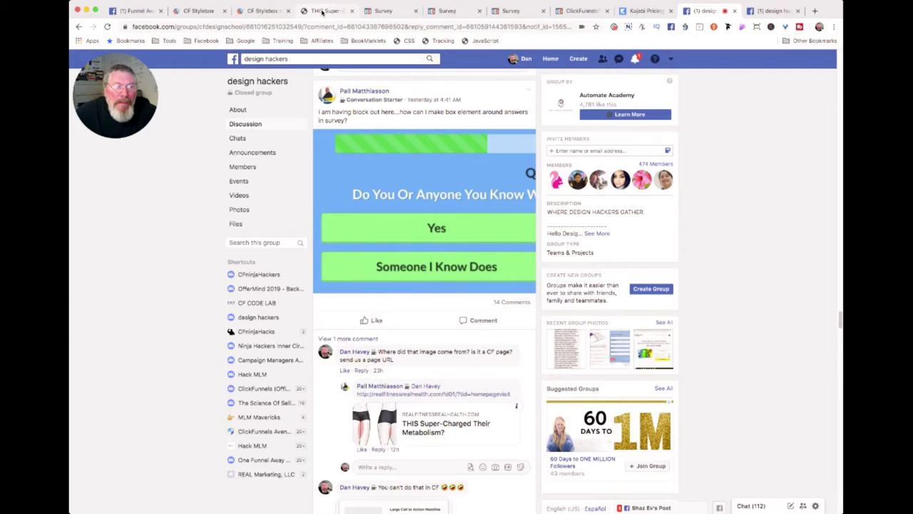
- Glance at the reference survey page, then return to the ClickFunnels survey editor
left_click(321, 12)
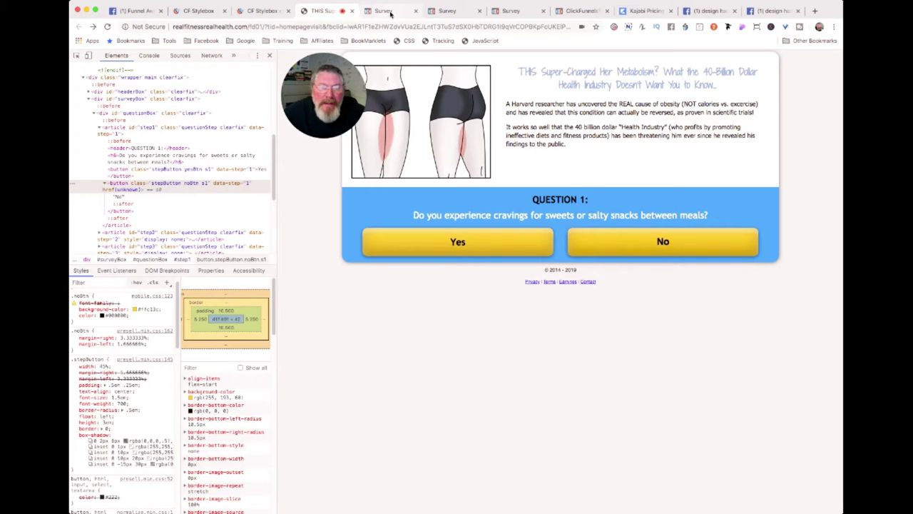
left_click(455, 14)
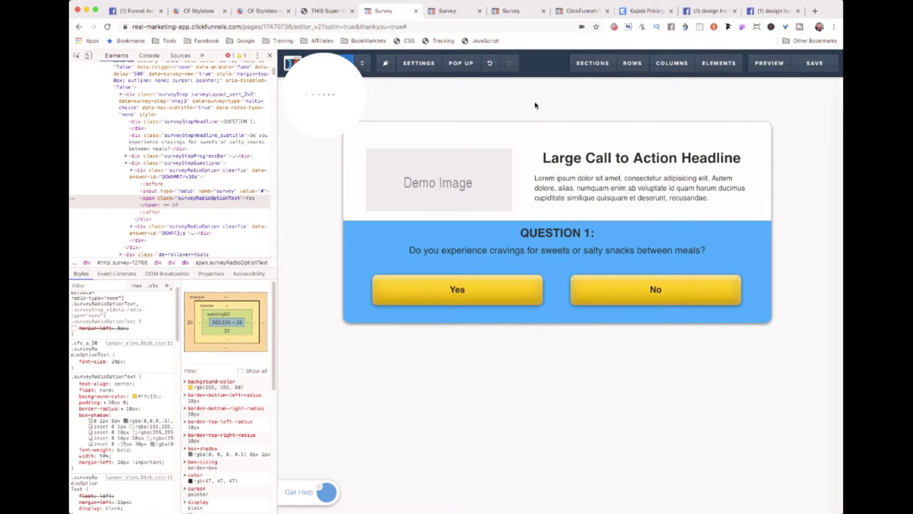
- Add a Wide section and place it at the top of the page above the survey
mouse_move(592, 64)
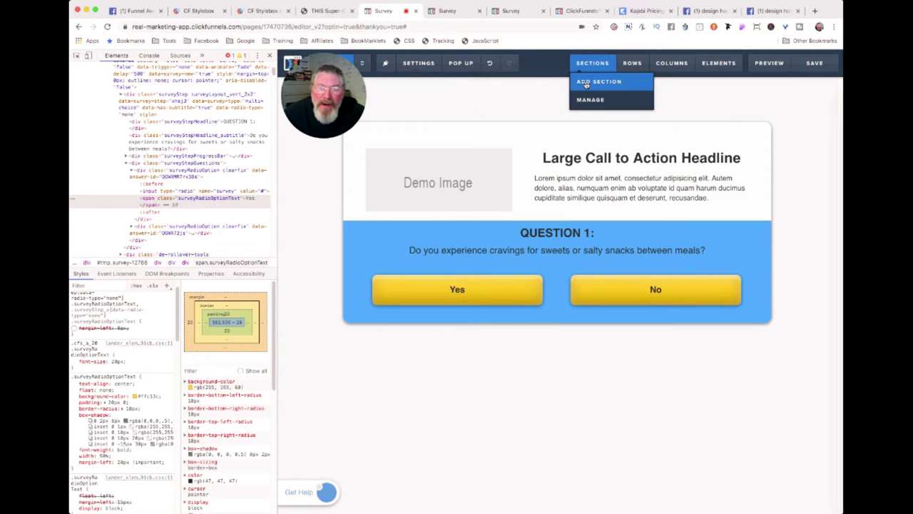
left_click(585, 83)
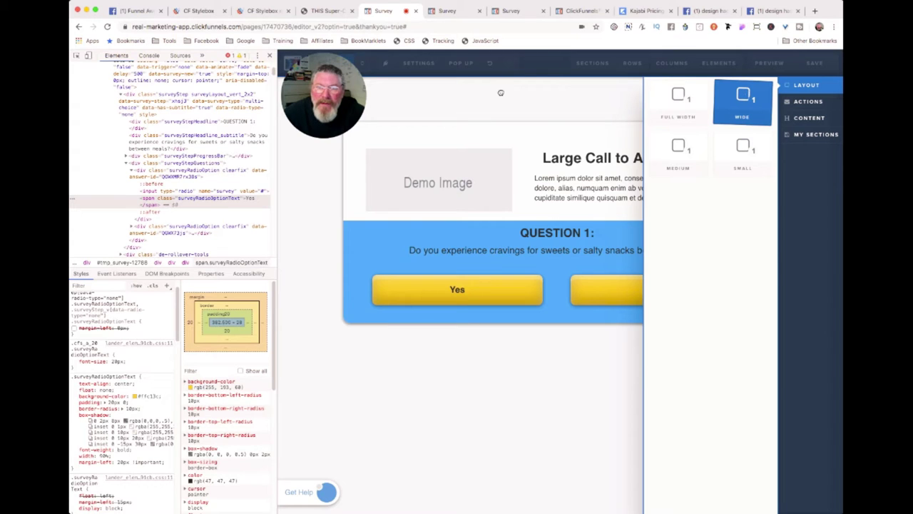
left_click_drag(522, 89, 553, 92)
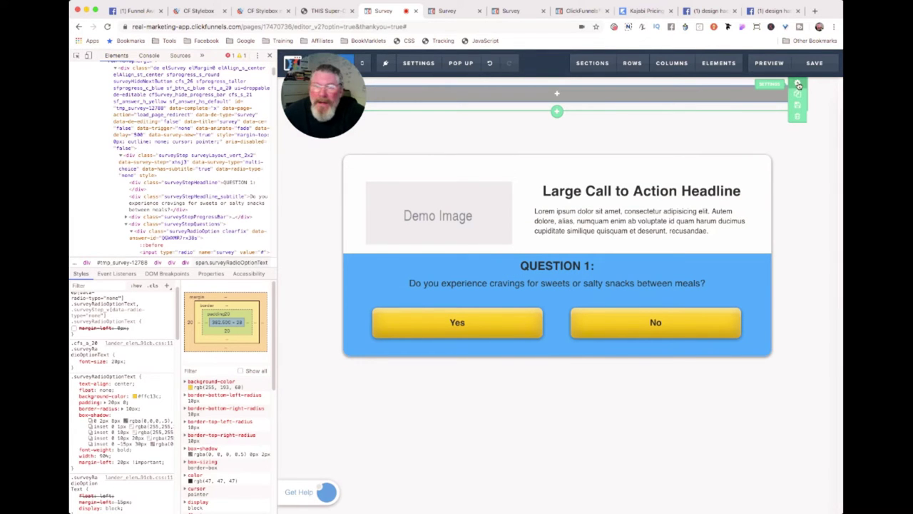
- Set the new section's width to Medium with a white background
left_click(799, 85)
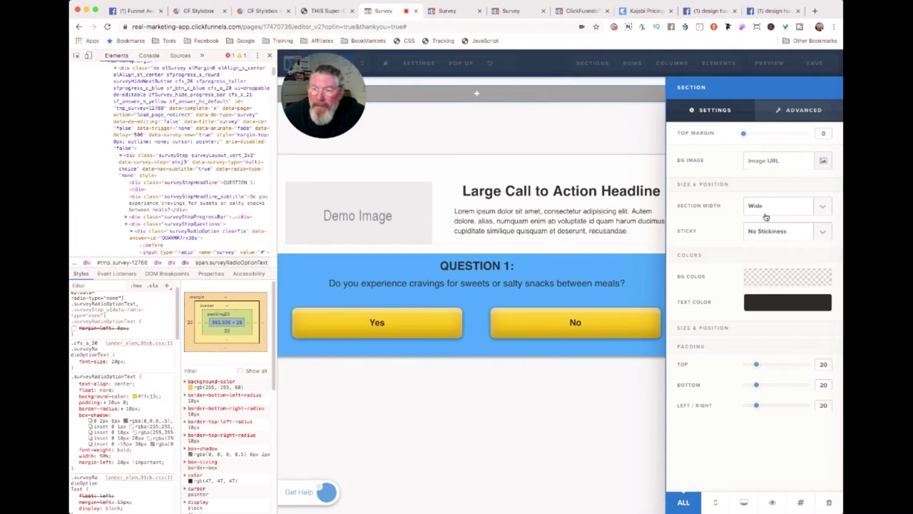
left_click(766, 216)
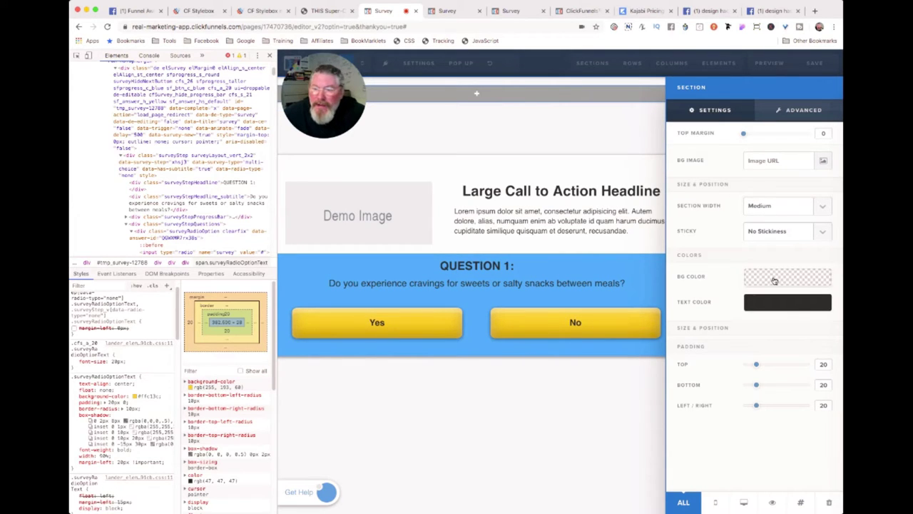
left_click(774, 281)
left_click(736, 308)
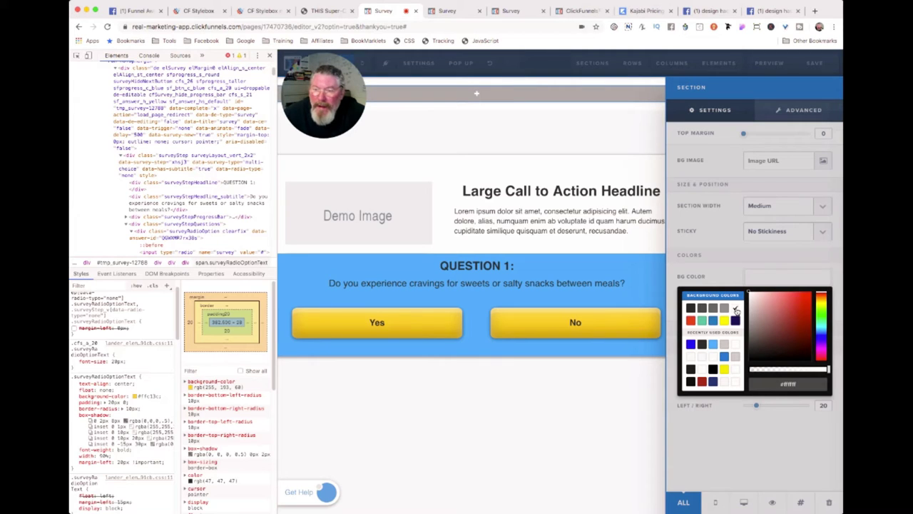
left_click(803, 112)
- Give the section a 15px corner radius and a 40% drop shadow
left_click(803, 111)
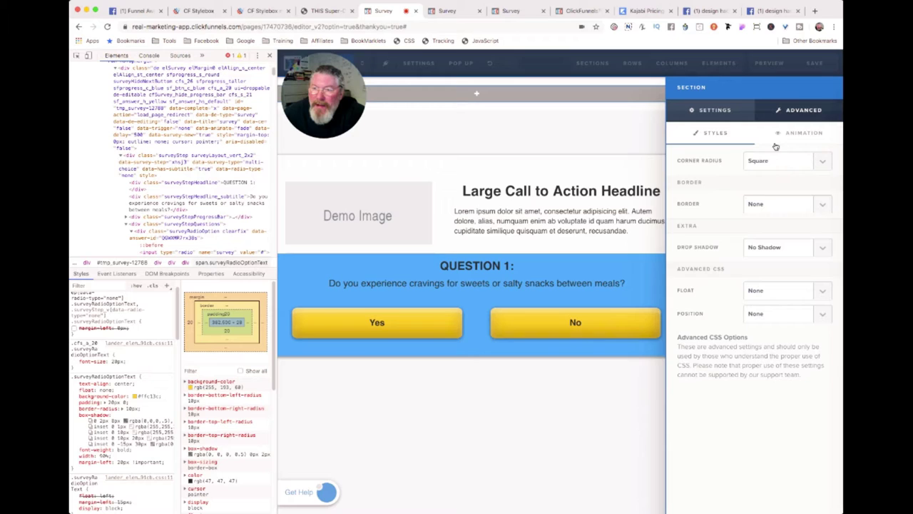
left_click(759, 190)
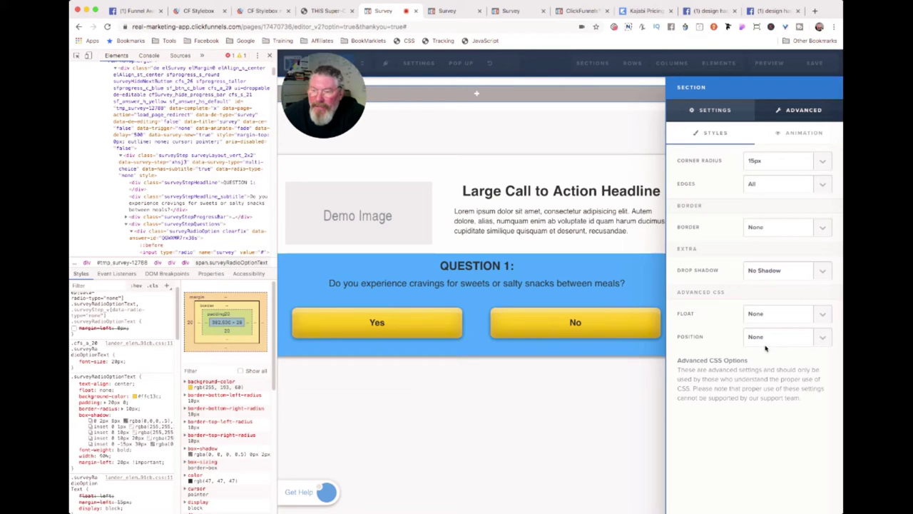
left_click(749, 305)
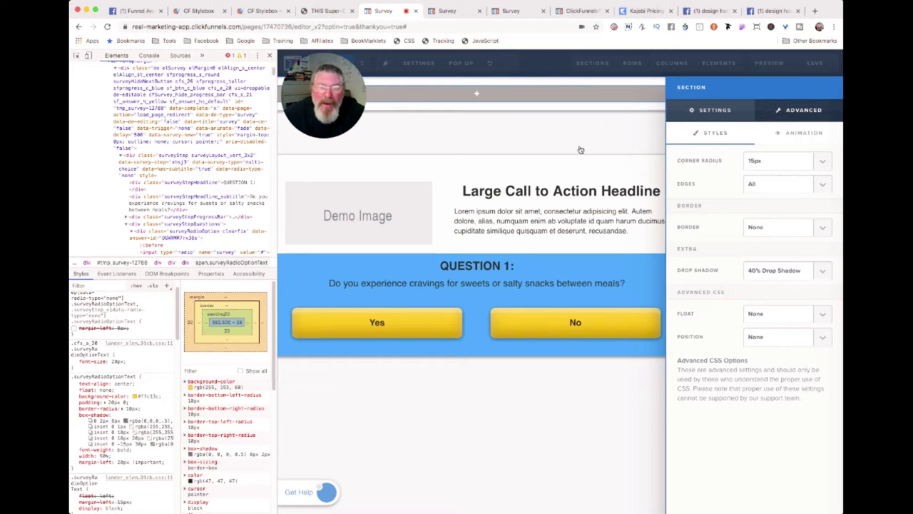
left_click(570, 139)
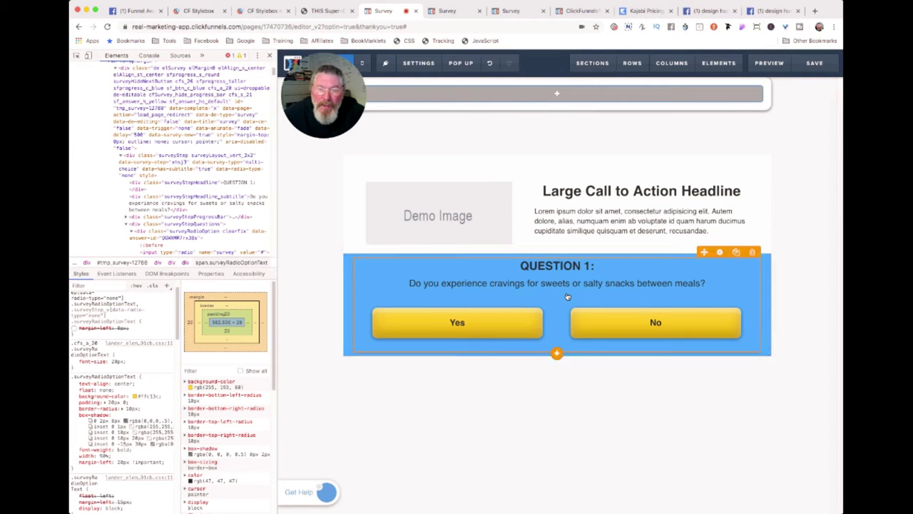
- Add a two-column row with an image on the left and a headline plus paragraph on the right
left_click(559, 93)
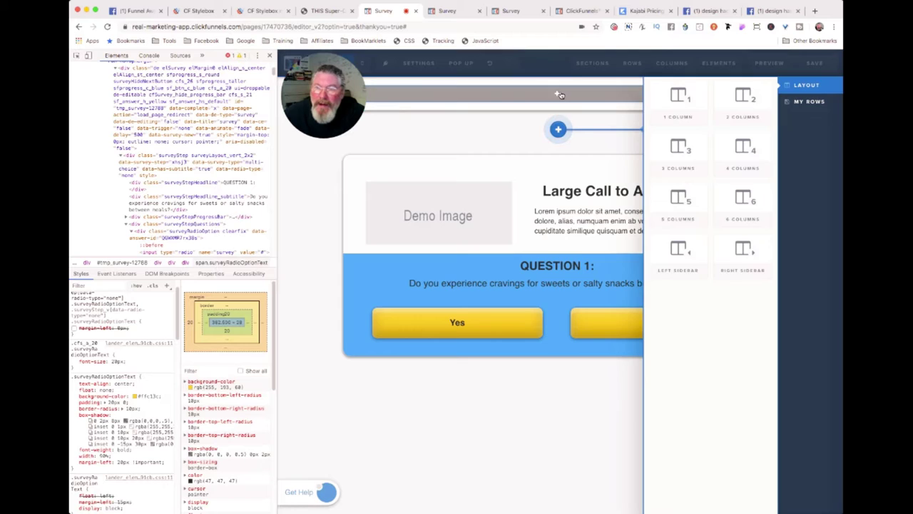
left_click(743, 116)
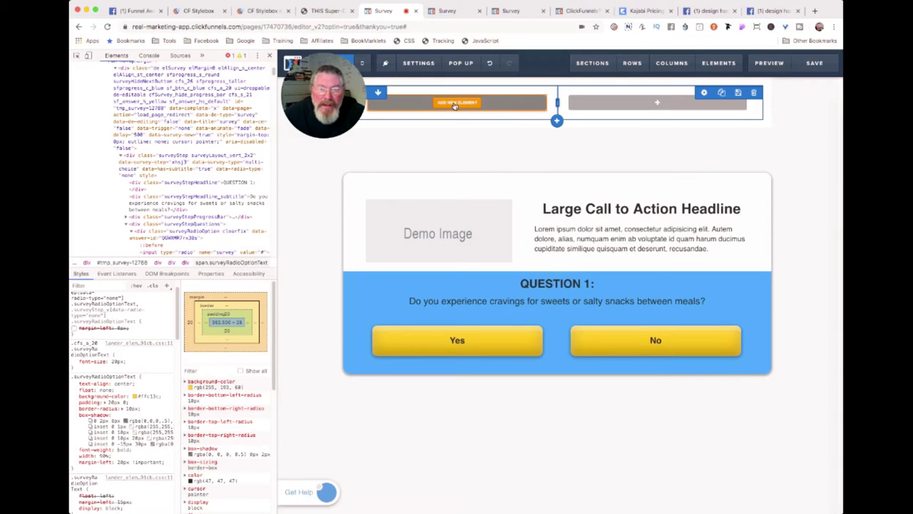
left_click(455, 105)
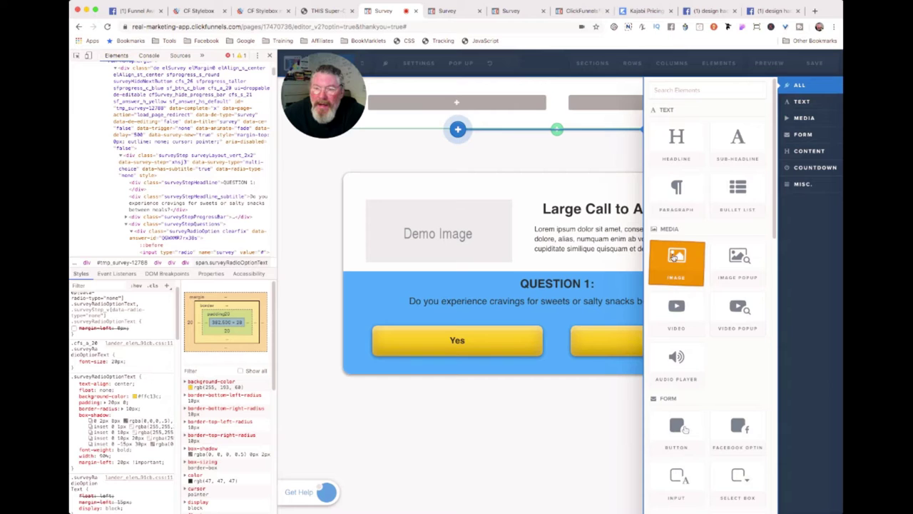
left_click_drag(462, 200, 463, 197)
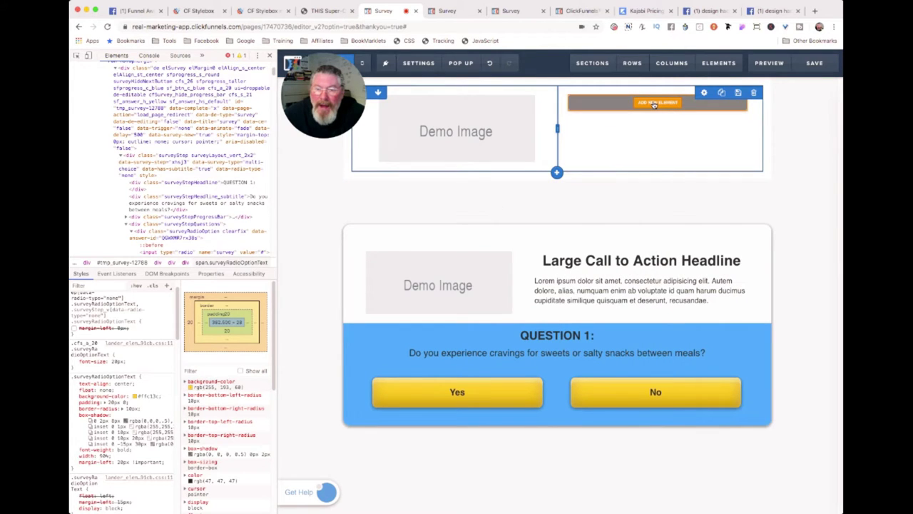
left_click(655, 104)
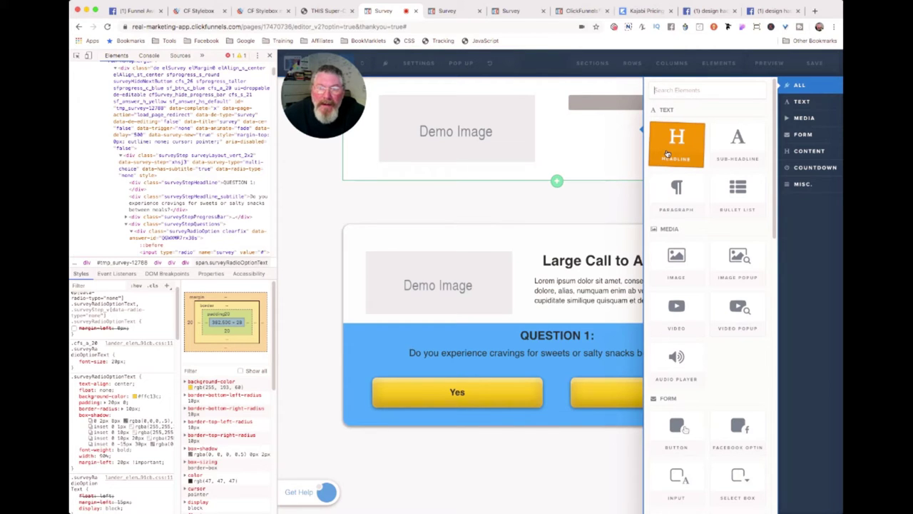
left_click(667, 153)
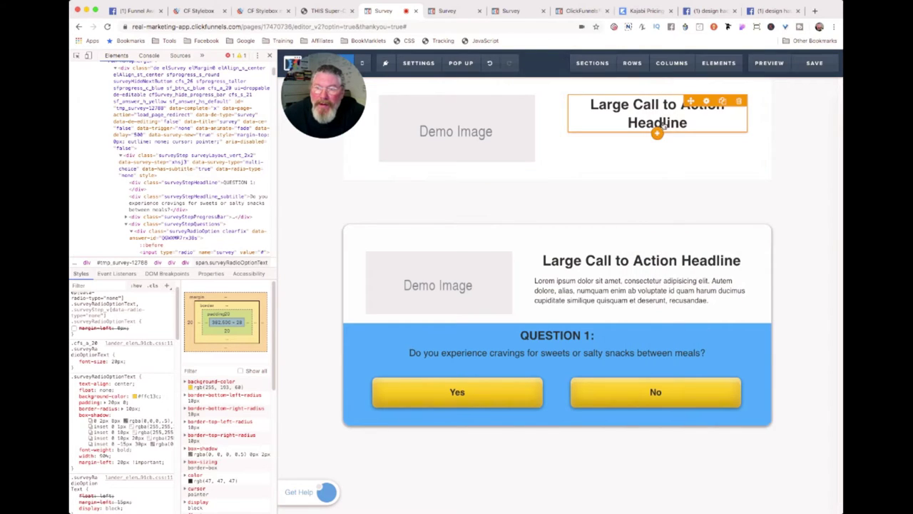
left_click(652, 164)
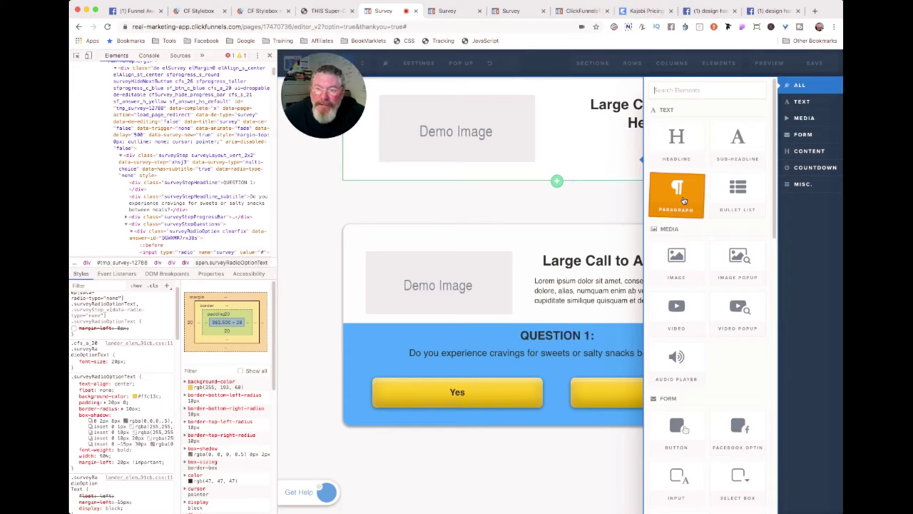
left_click(684, 200)
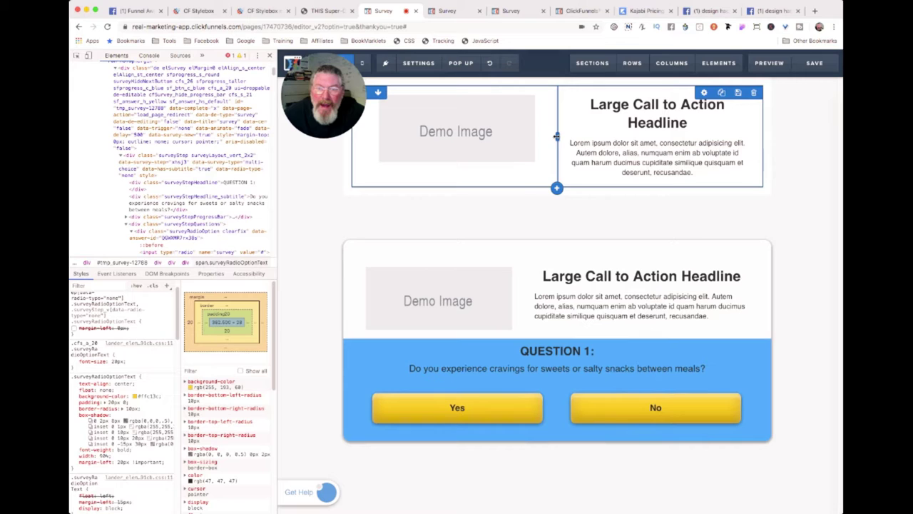
- Narrow the image column, left-align the paragraph, and add an empty one-column row
left_click_drag(557, 137, 528, 138)
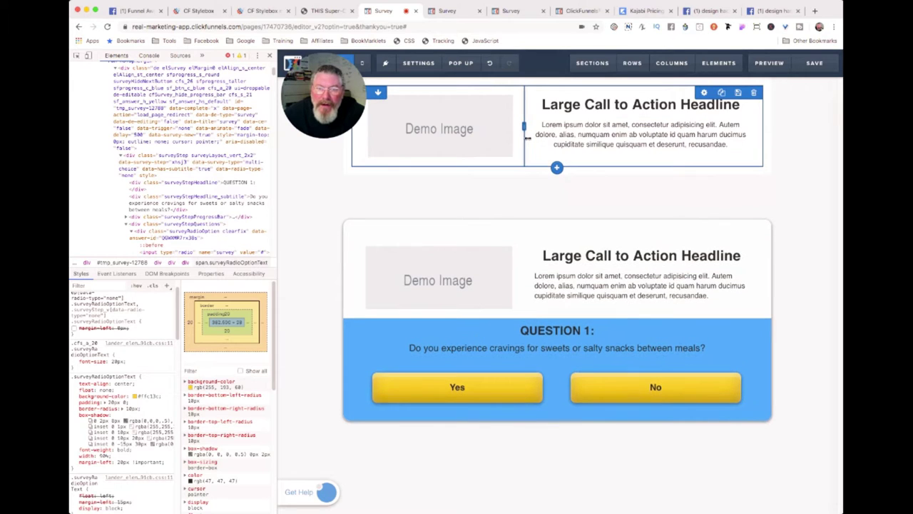
left_click(649, 133)
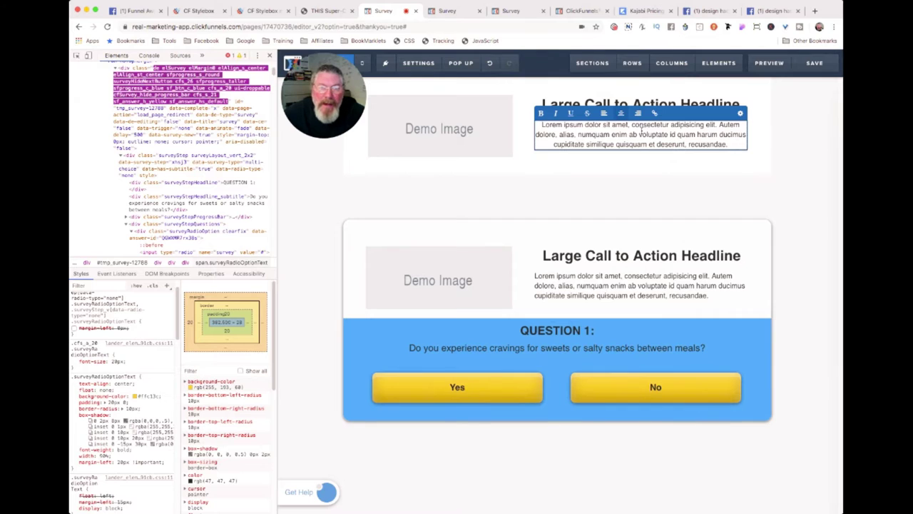
left_click(604, 116)
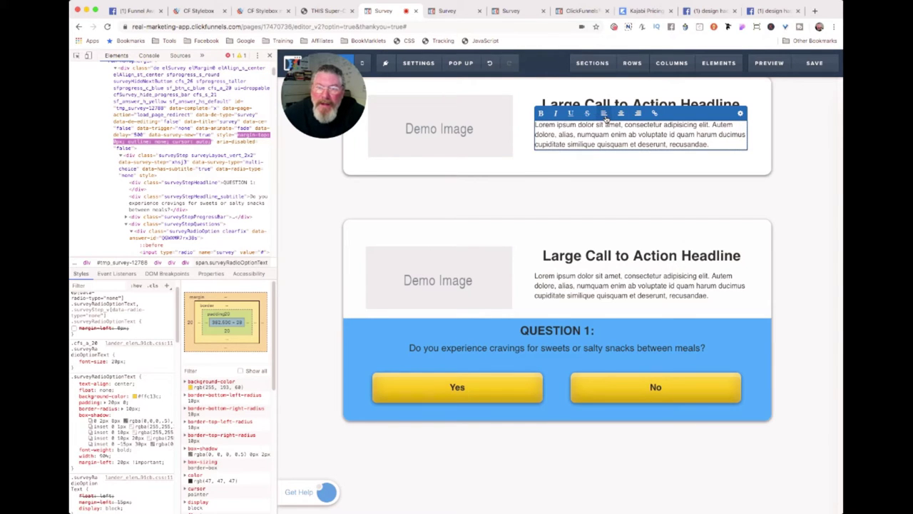
left_click(791, 139)
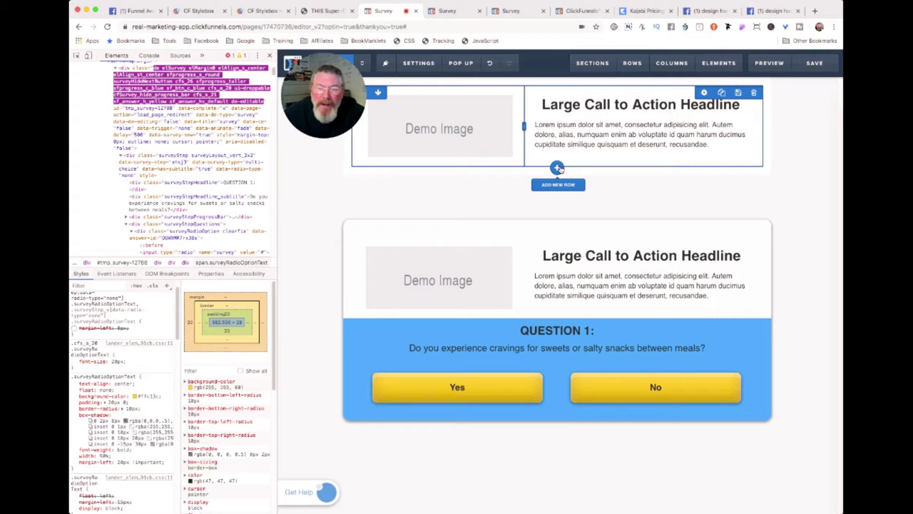
left_click(560, 170)
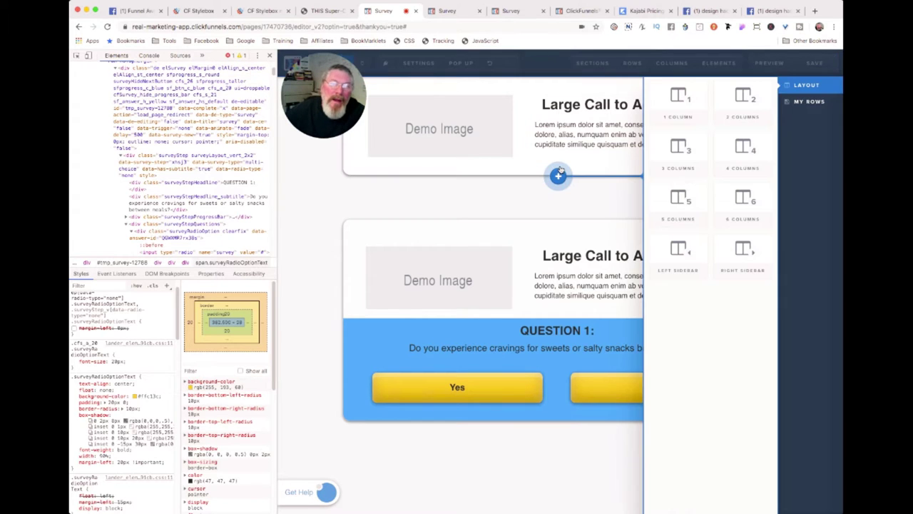
left_click(671, 104)
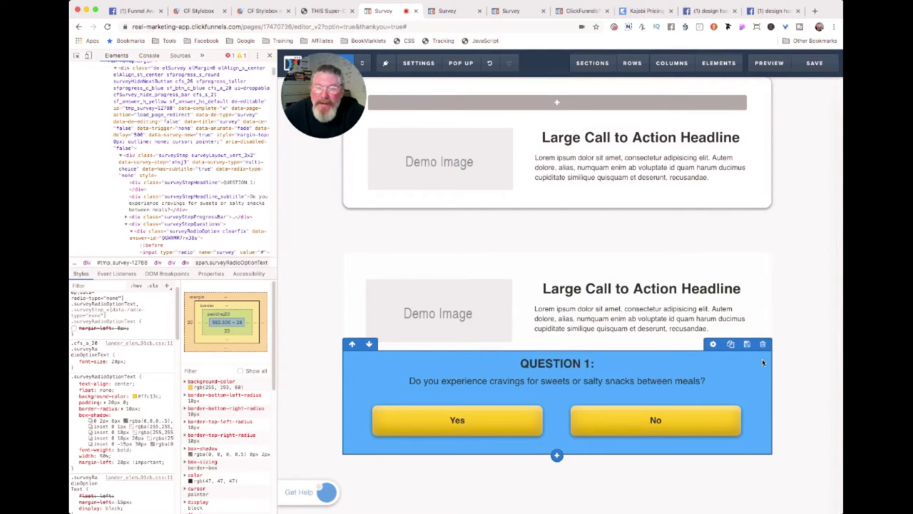
- Copy the reference #surveyBox background colour #2da8f6 from DevTools, then return to the editor
left_click(335, 12)
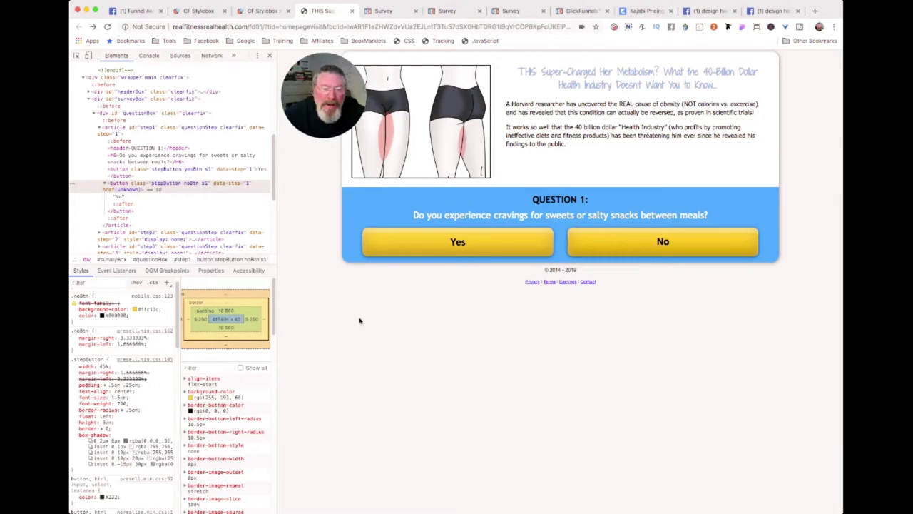
left_click(352, 198)
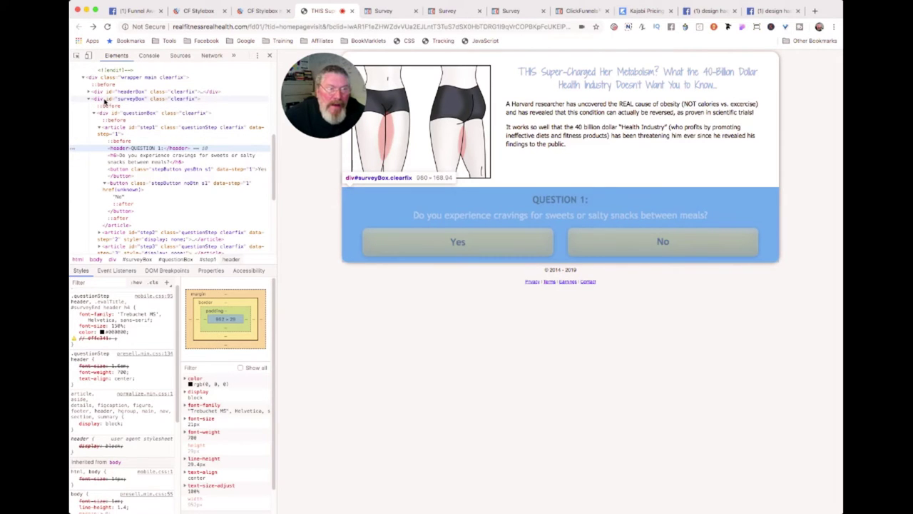
left_click(127, 99)
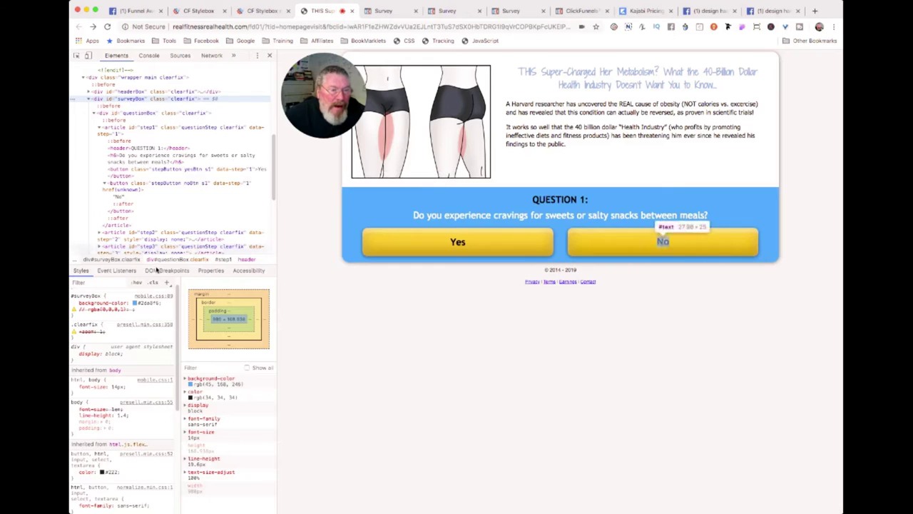
left_click(135, 303)
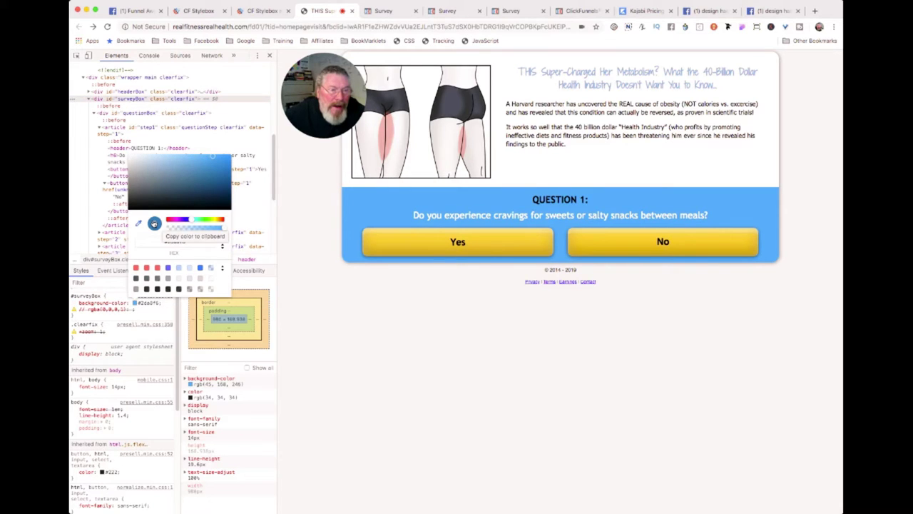
left_click(154, 225)
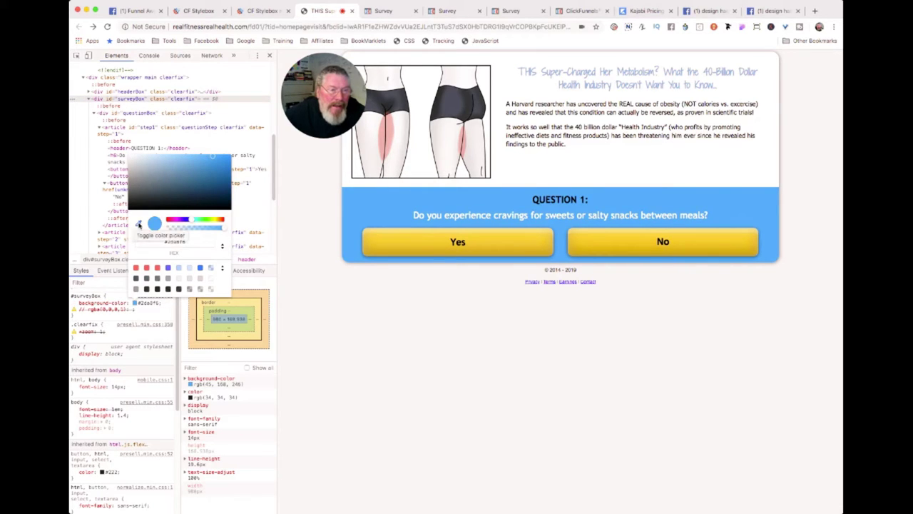
left_click(391, 12)
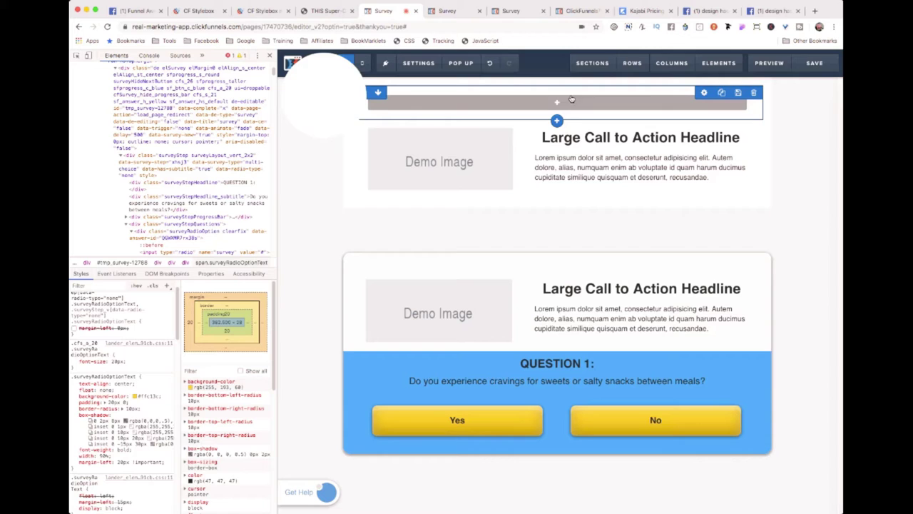
- Move the empty row below the headline content and paste #2da8f6 as its background colour
left_click(378, 93)
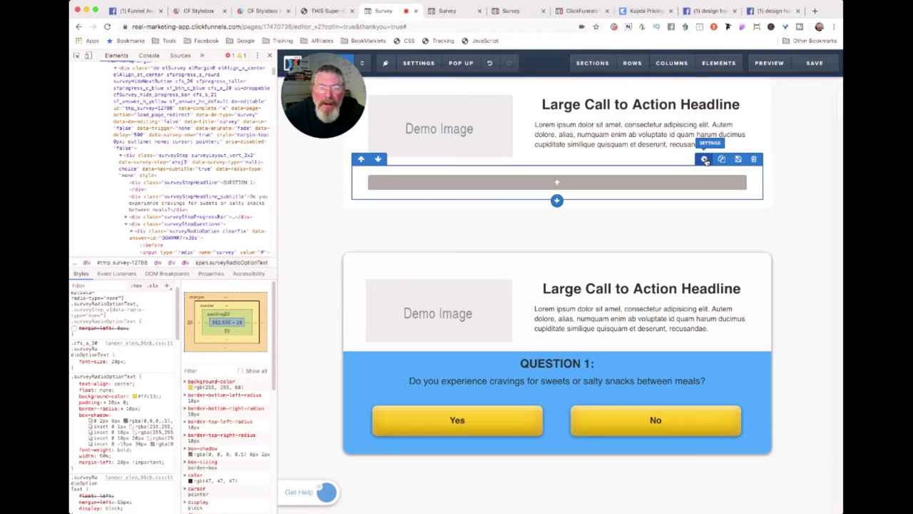
left_click(705, 159)
left_click(785, 208)
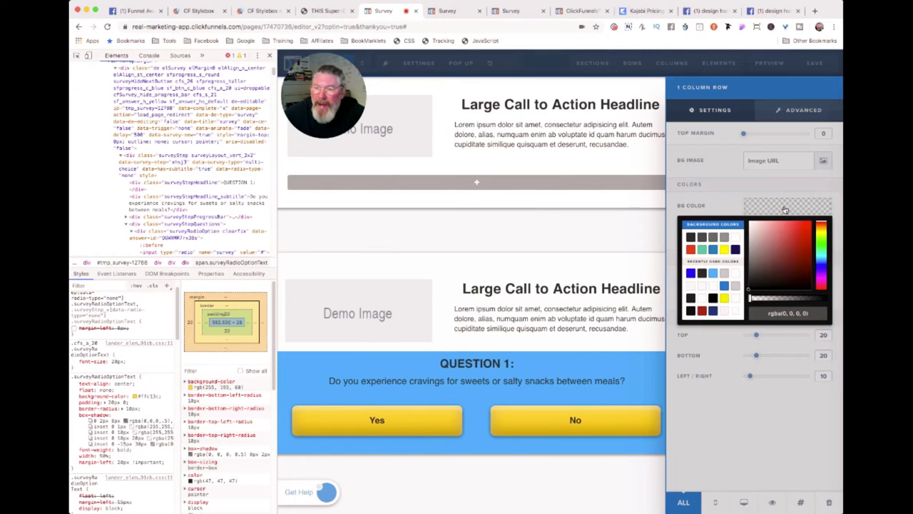
left_click_drag(763, 313, 820, 313)
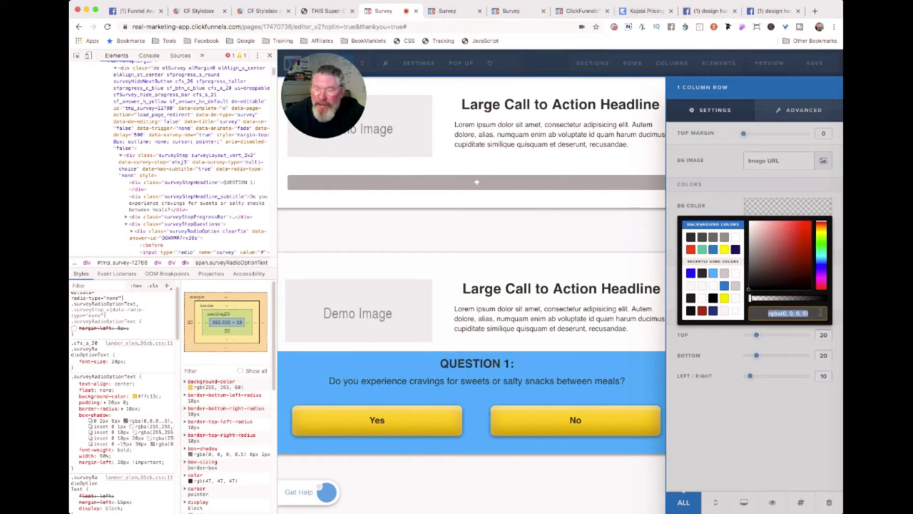
type("#2da8f6")
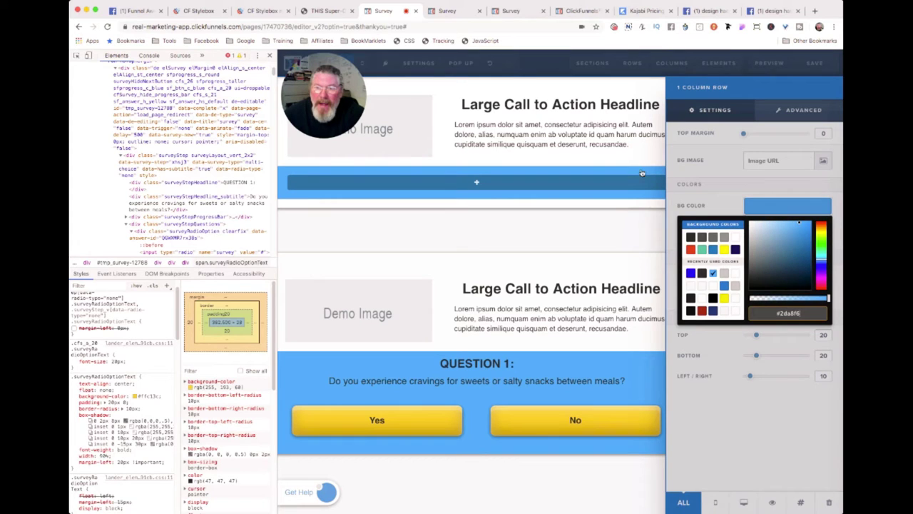
left_click(634, 148)
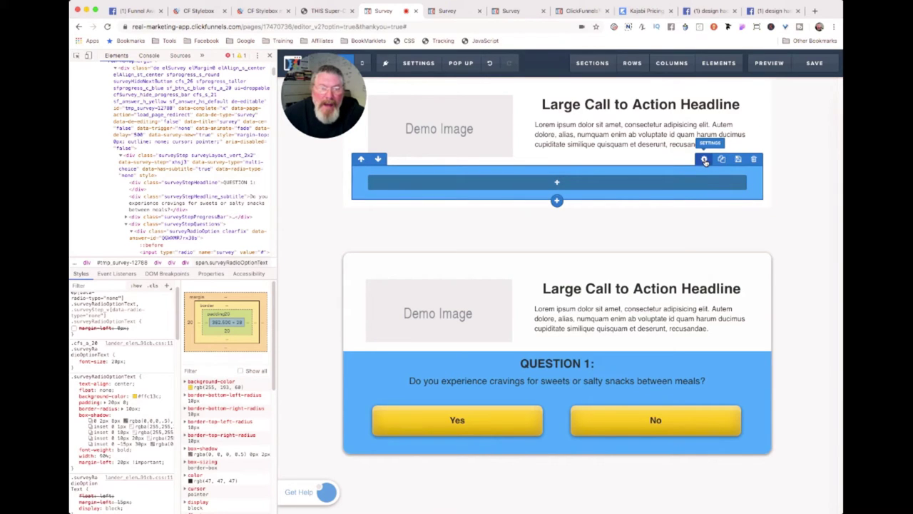
- Set the blue row's left/right padding to 0, keep bottom padding at 20, and close DevTools
left_click(705, 160)
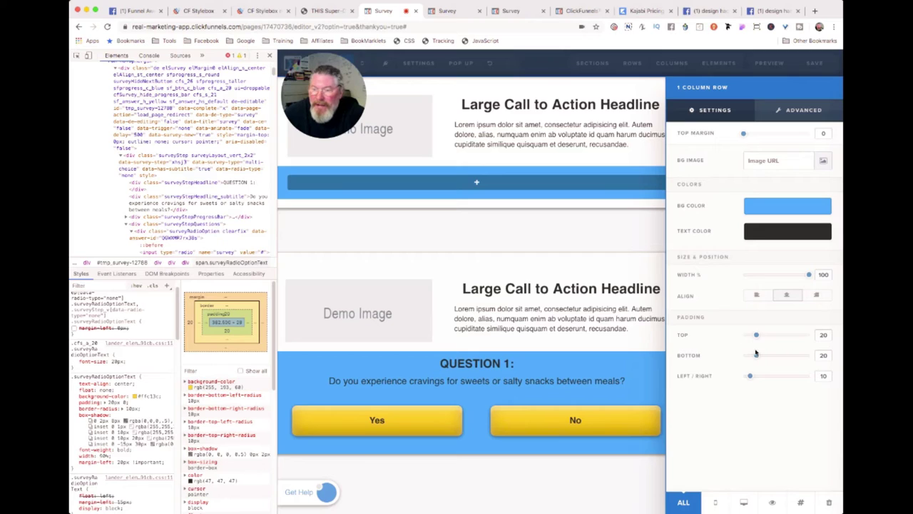
left_click_drag(750, 375, 738, 357)
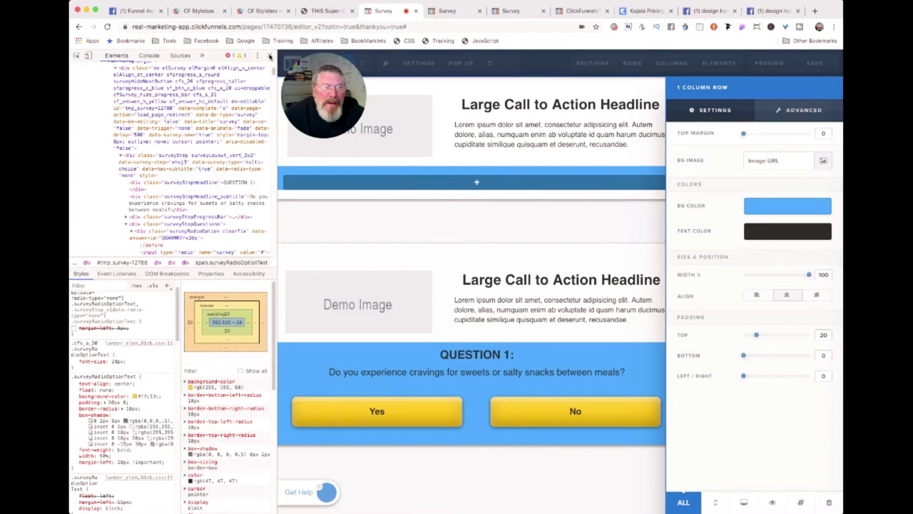
left_click(269, 55)
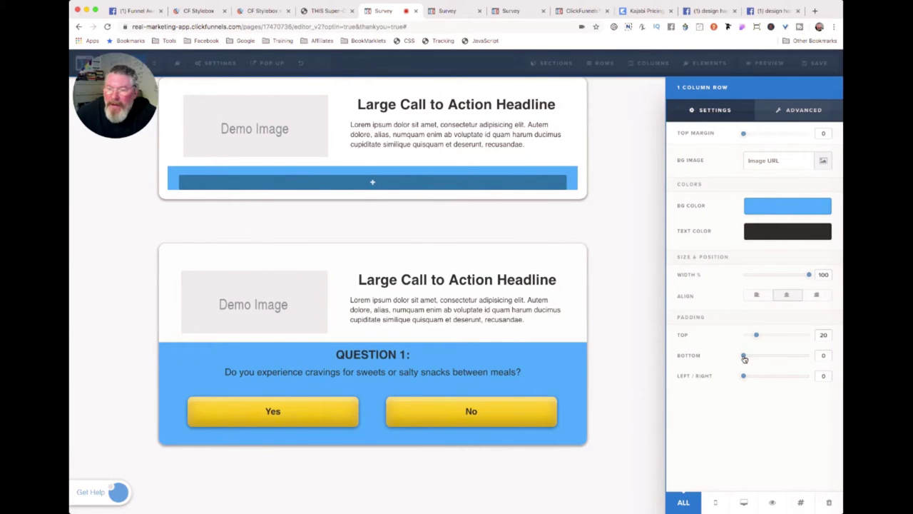
left_click_drag(745, 359, 757, 358)
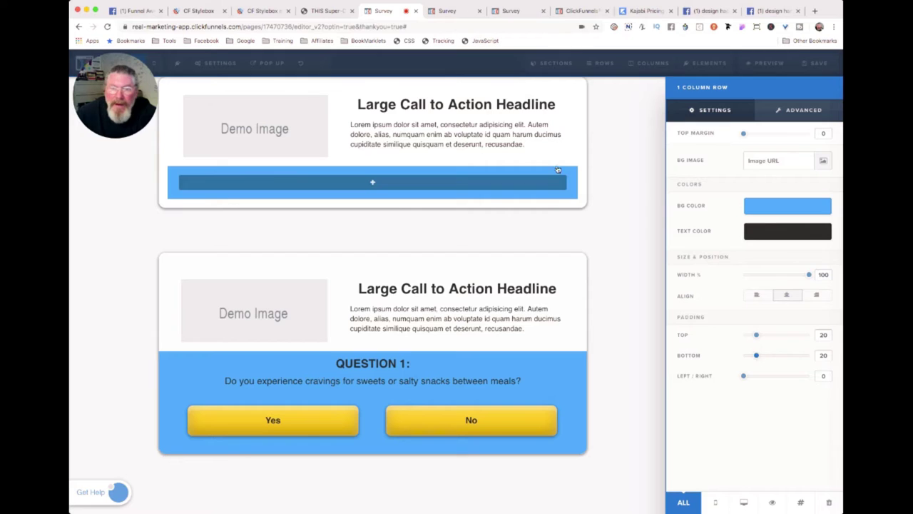
left_click(583, 122)
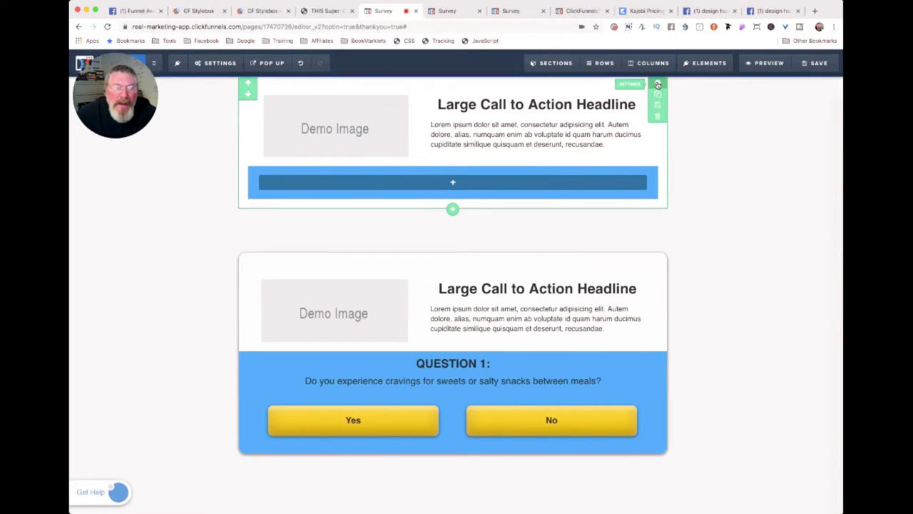
- Set the top section's top margin to 70 and its bottom and left/right padding to 0
left_click(657, 85)
left_click_drag(745, 136, 789, 136)
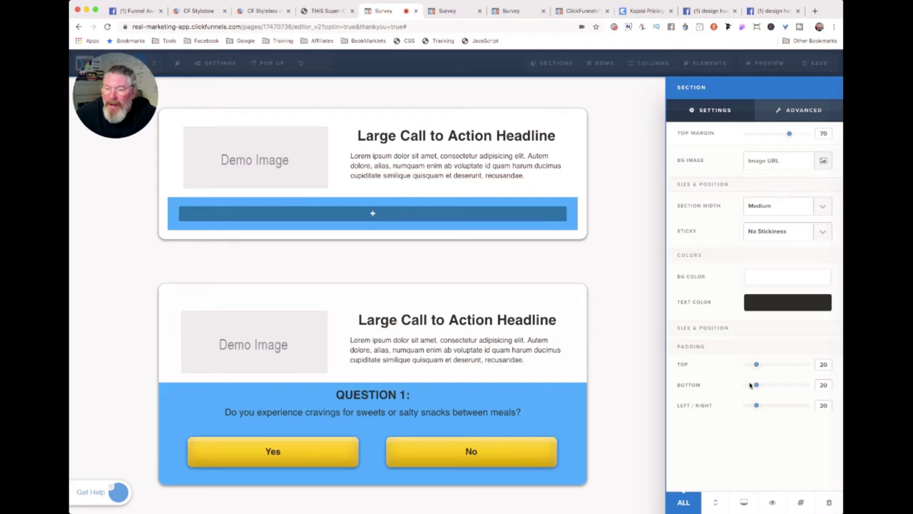
left_click_drag(758, 387, 743, 386)
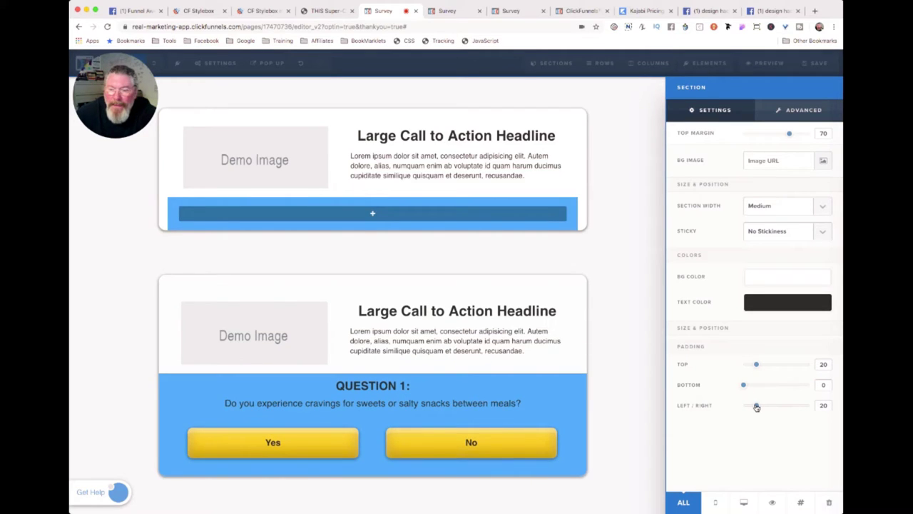
left_click_drag(757, 407, 743, 407)
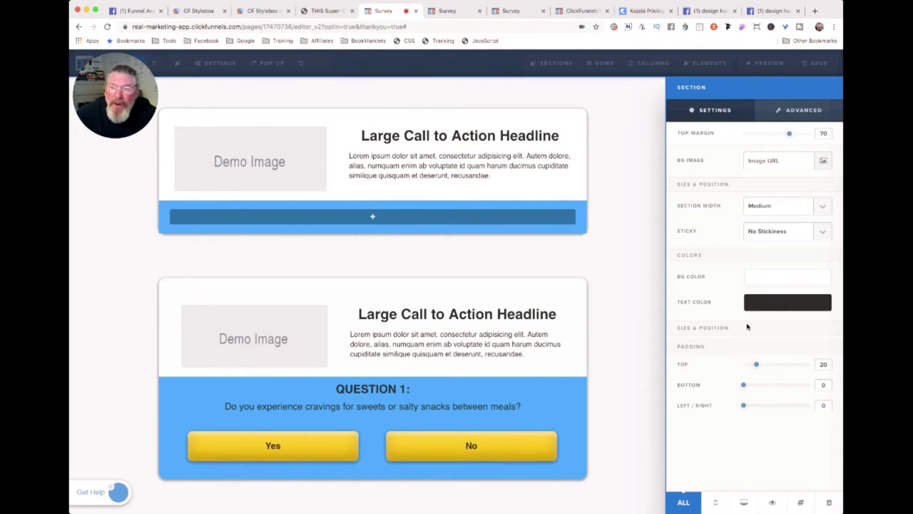
- Give the blue row a 15px corner radius applied to its bottom edges only
left_click(564, 167)
mouse_move(646, 205)
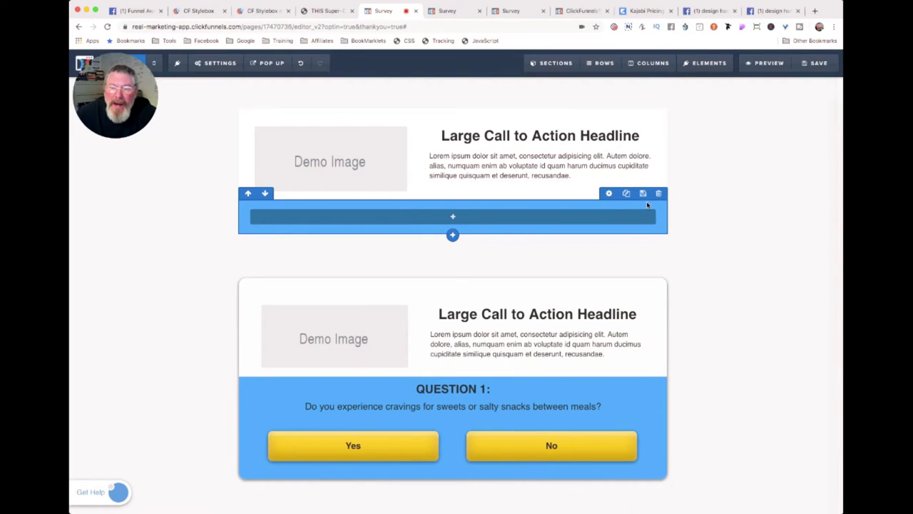
left_click(608, 195)
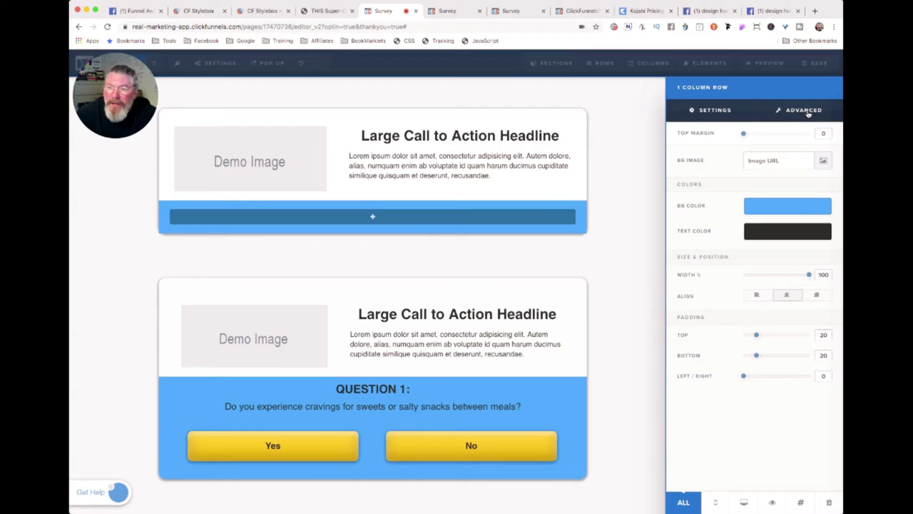
left_click(806, 113)
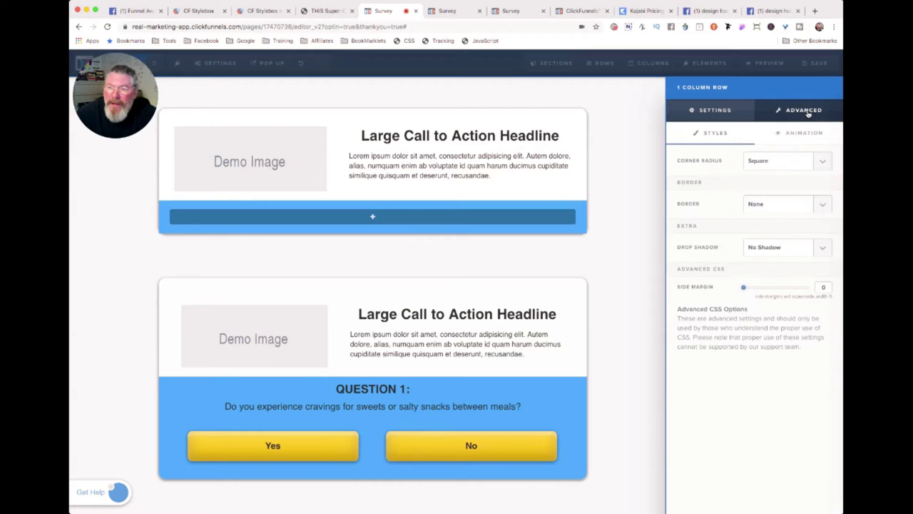
left_click(769, 190)
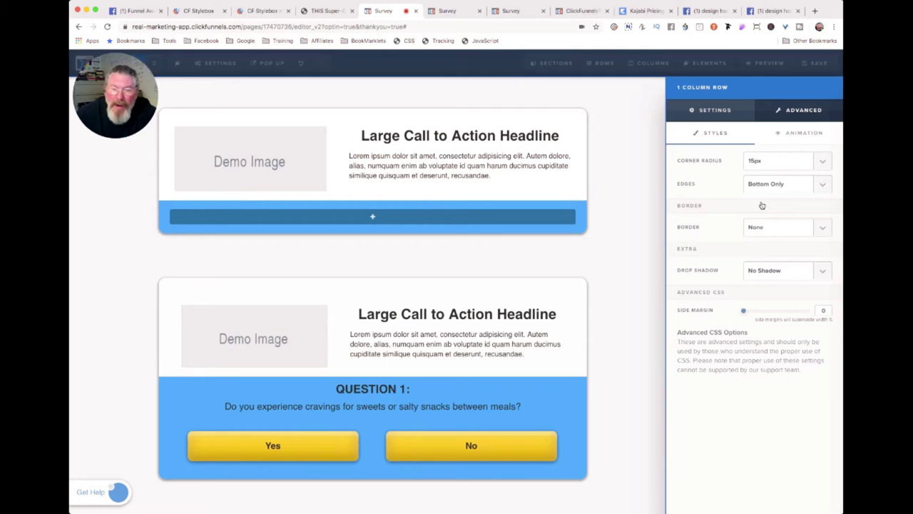
left_click(628, 262)
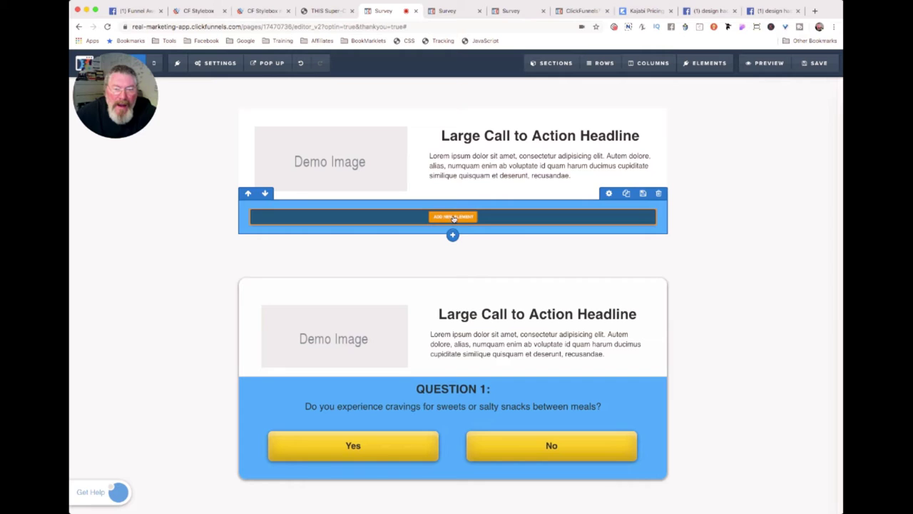
- Add a Survey element from the Advanced Form group into the empty blue row
left_click(453, 218)
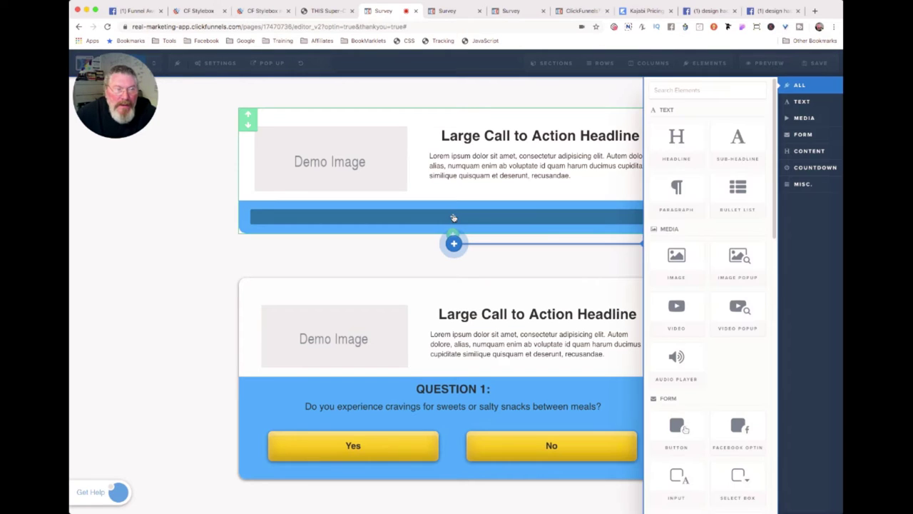
scroll(723, 259, "down", 3)
scroll(722, 259, "down", 5)
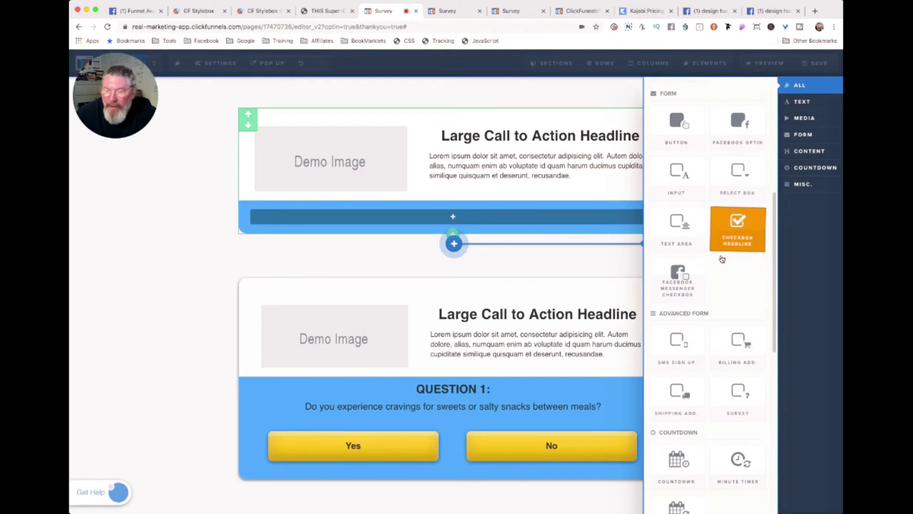
left_click(743, 392)
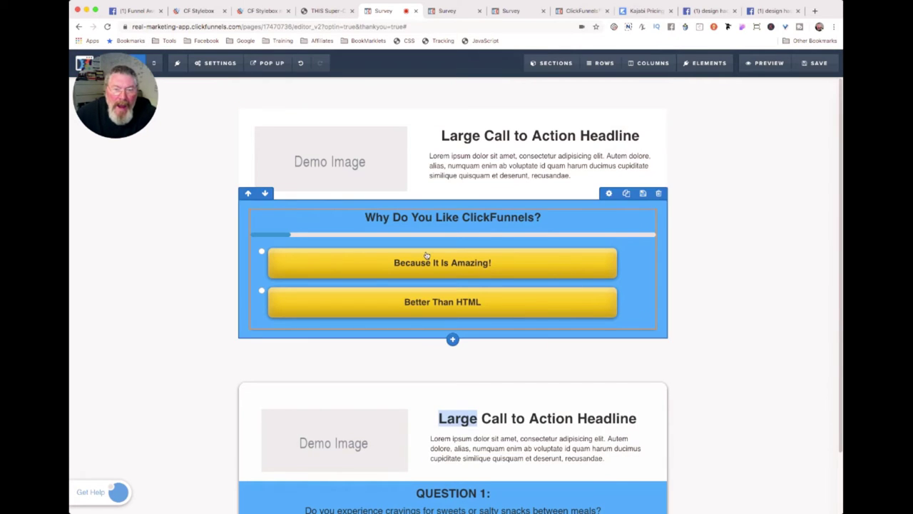
scroll(670, 254, "down", 2)
scroll(670, 254, "down", 1)
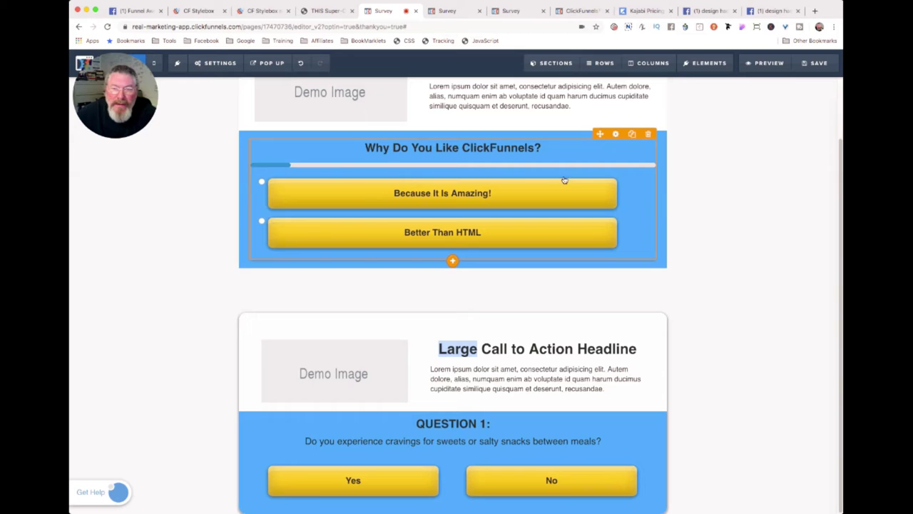
- Hide the survey's progress bar in the survey options editor
left_click(616, 136)
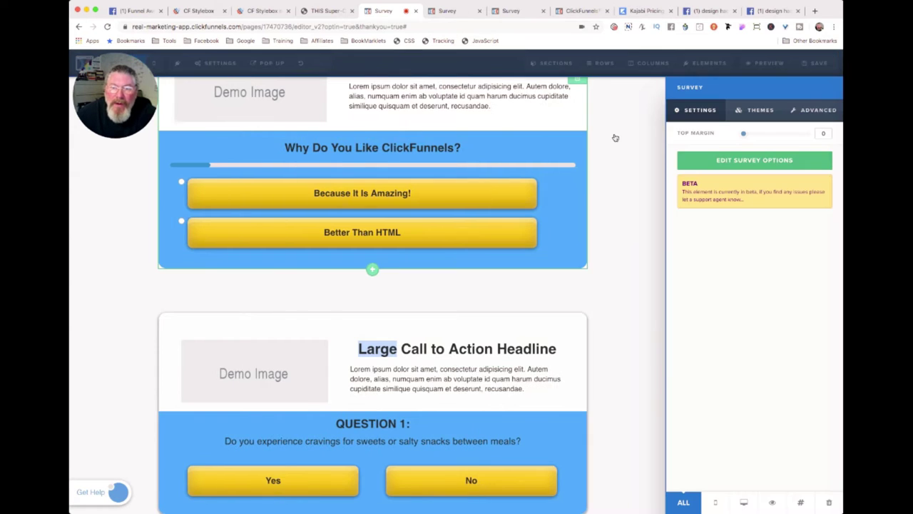
left_click(741, 161)
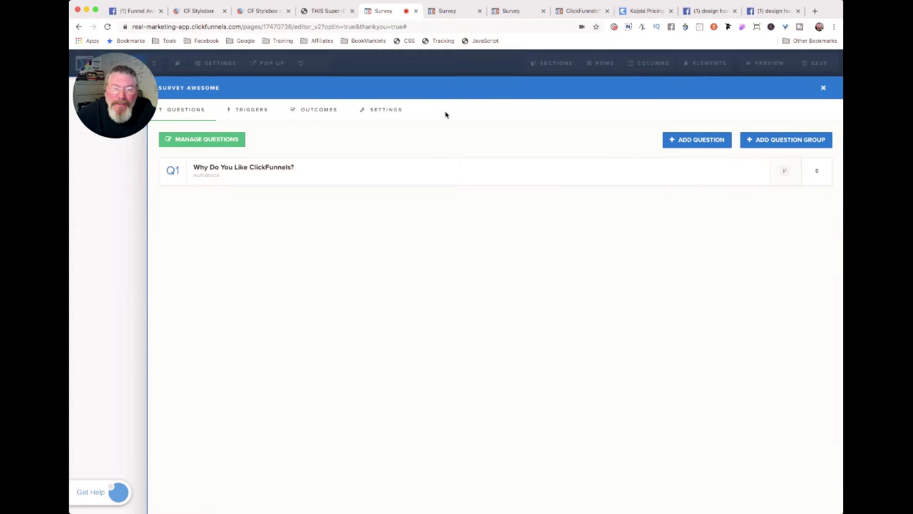
left_click(396, 112)
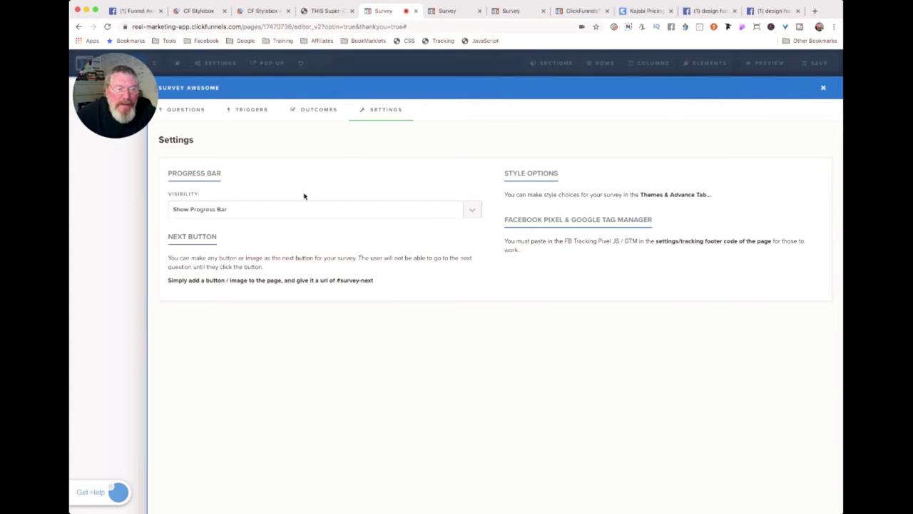
left_click(297, 222)
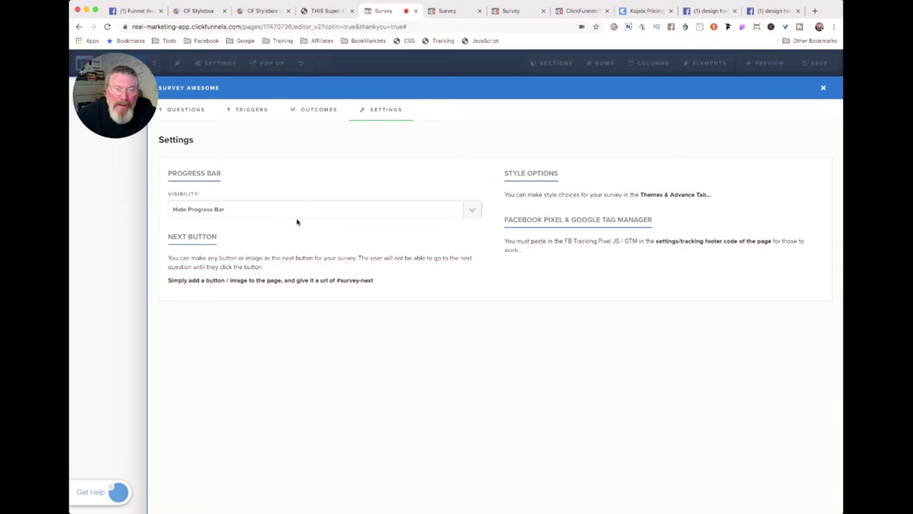
- Edit Question 1 with answers Yes and No, then select the reference page's question text
left_click(189, 113)
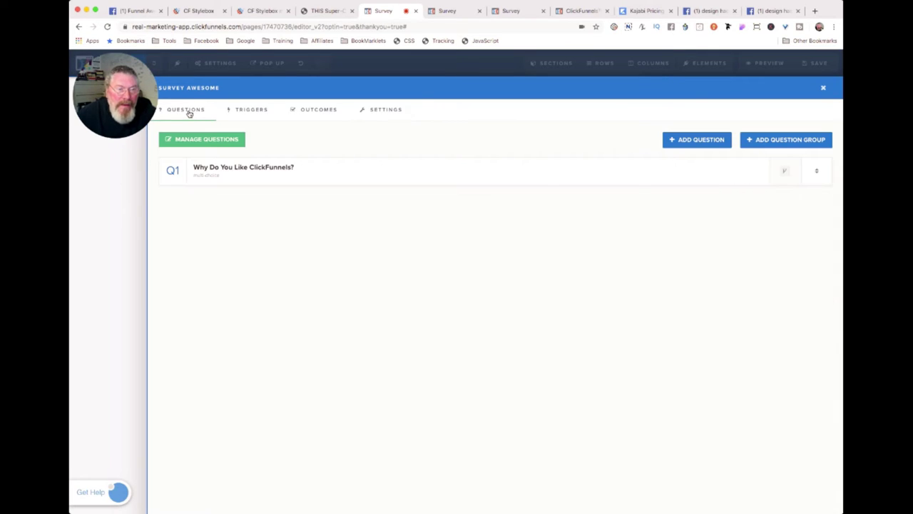
left_click(245, 168)
left_click_drag(259, 175, 163, 175)
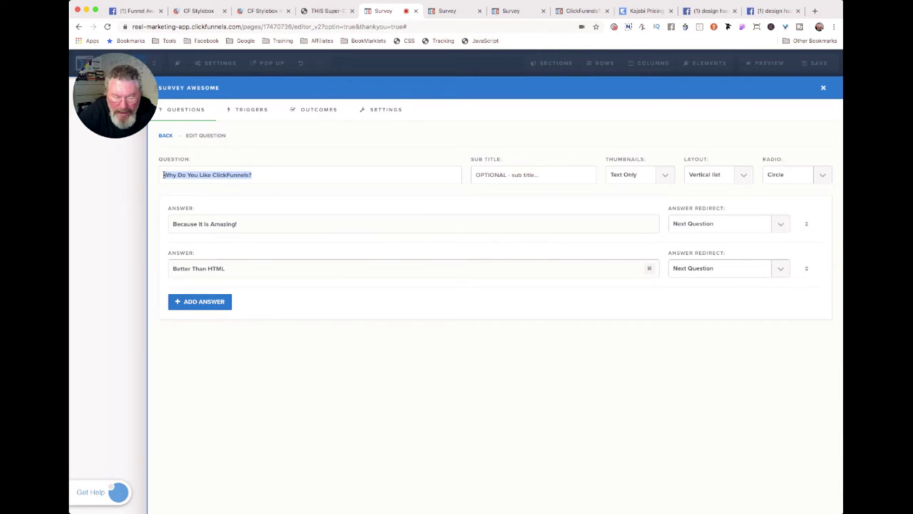
type("D")
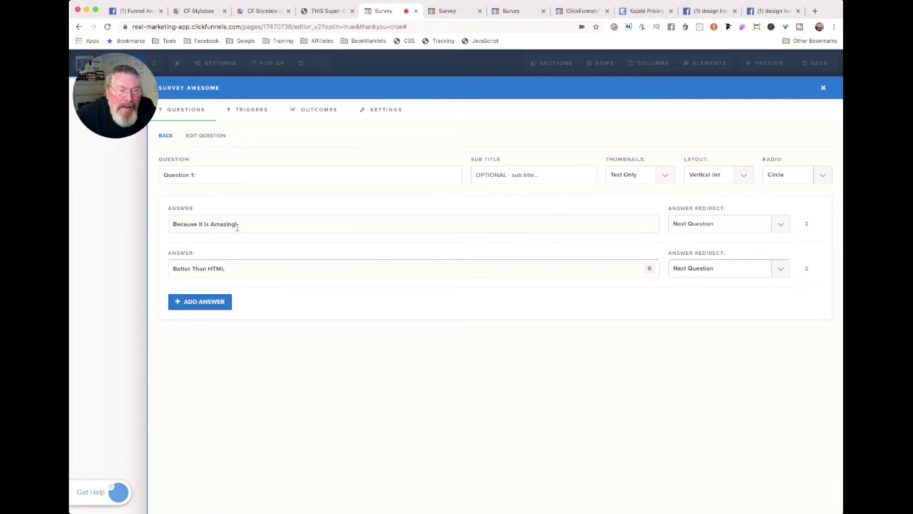
left_click_drag(239, 224, 167, 222)
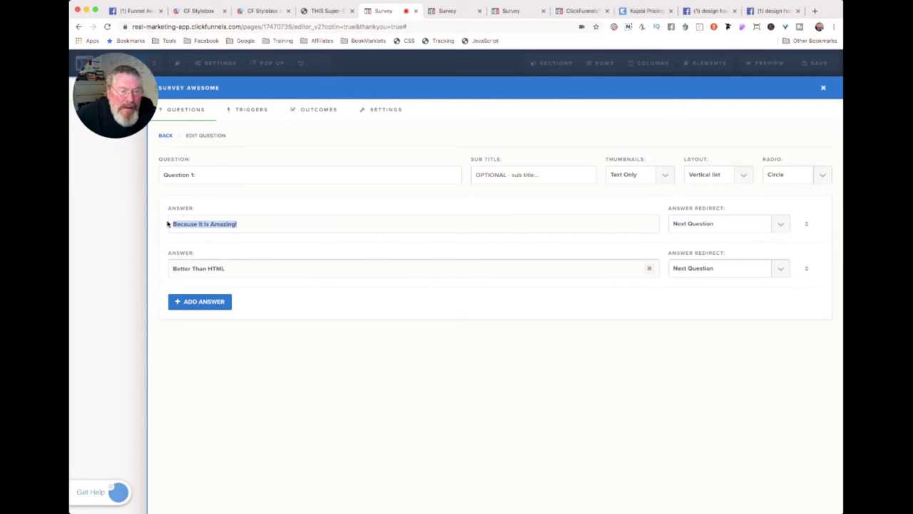
type("Yes")
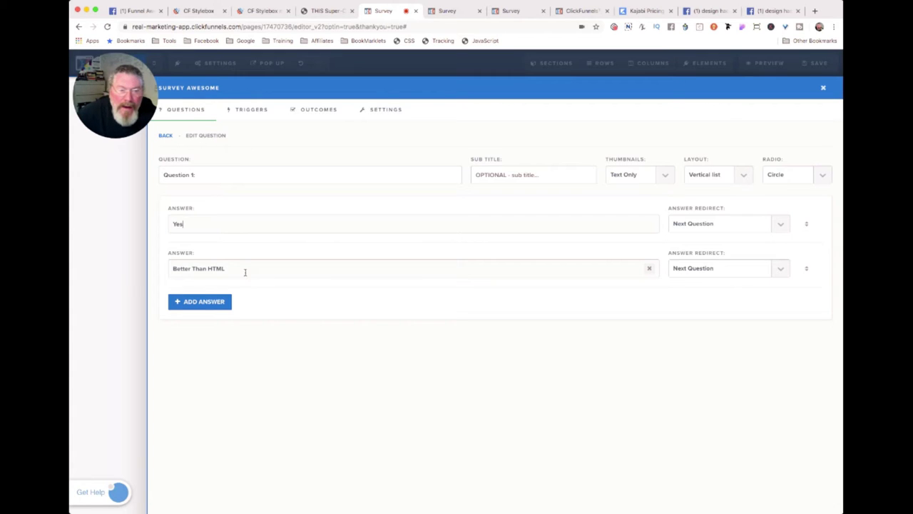
left_click_drag(244, 271, 169, 264)
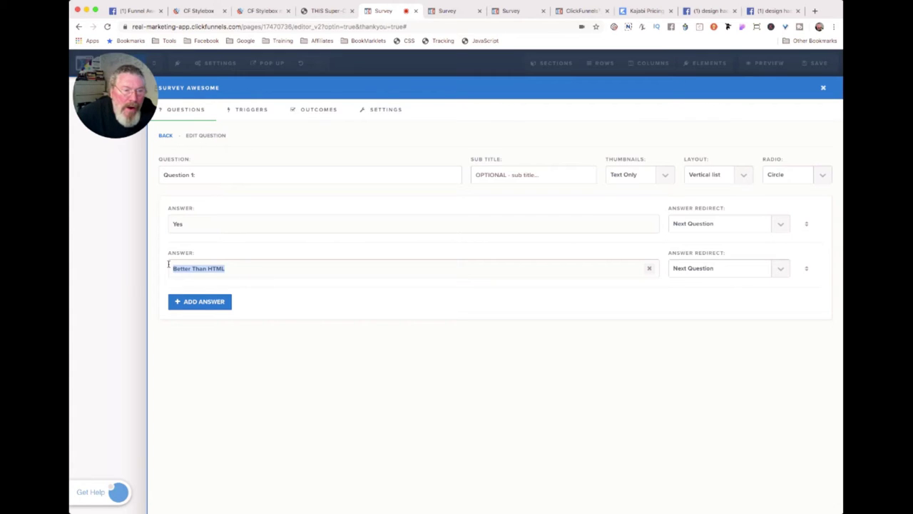
type("No")
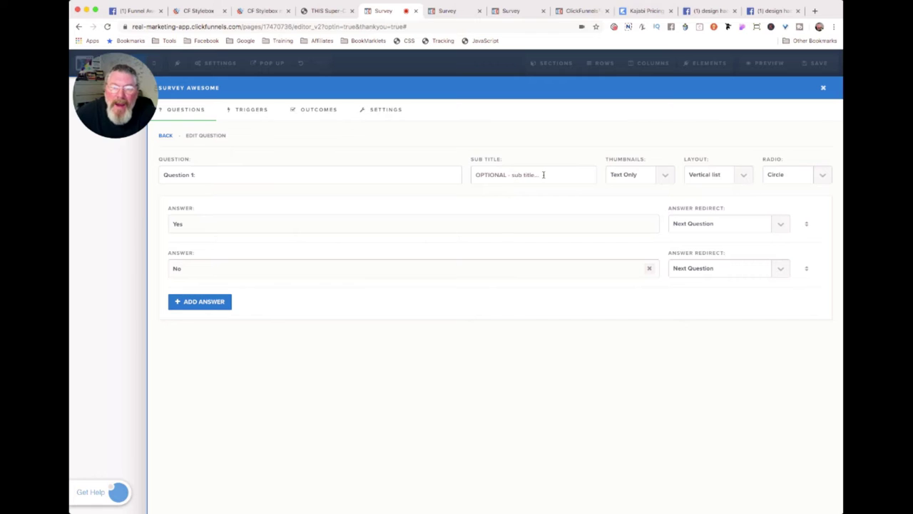
left_click(341, 10)
left_click_drag(415, 215, 709, 215)
key("super+c")
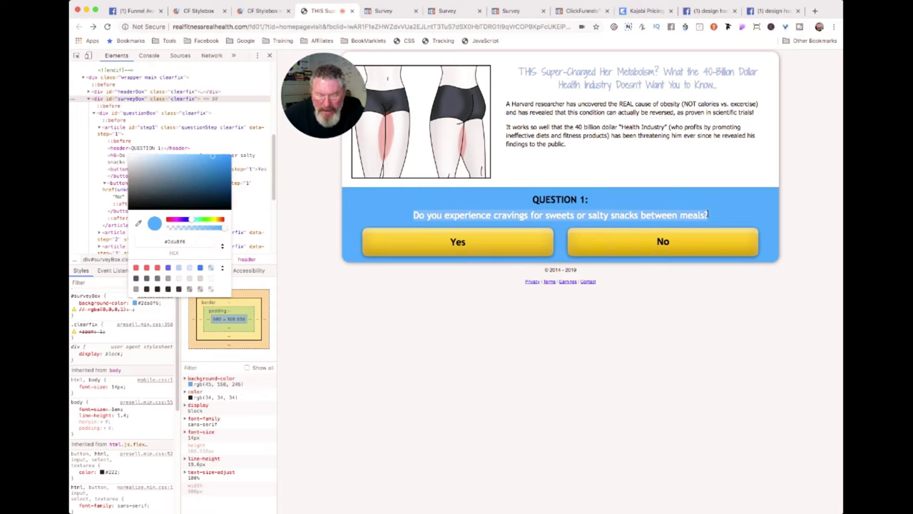
- Paste the cravings question as Question 1's sub title
left_click(385, 11)
key("super+v")
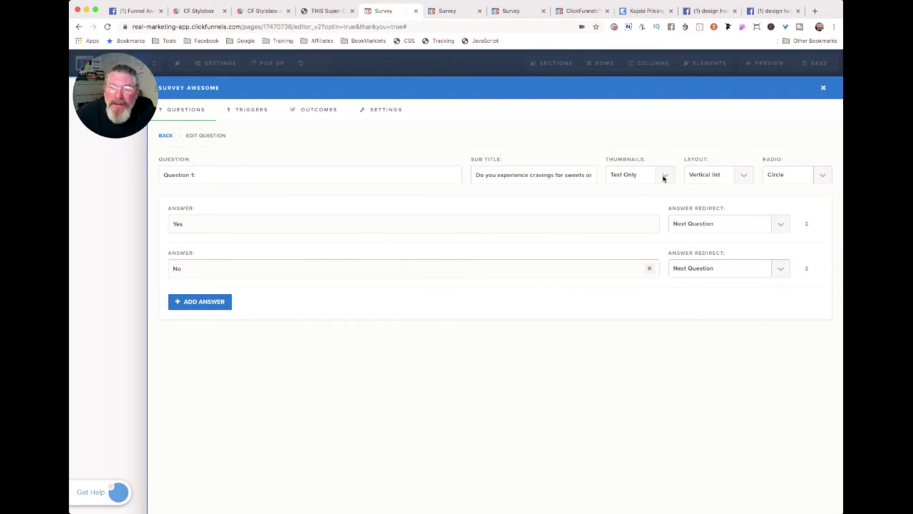
- Set the answer layout to Vertical 2x2
left_click(715, 186)
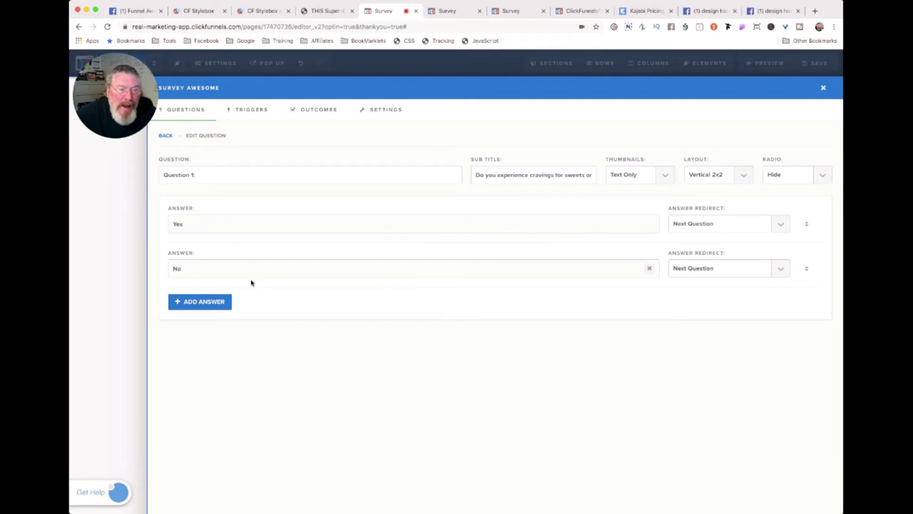
- Set the survey's Question Sub Size to 21px under Advanced styles
left_click(135, 180)
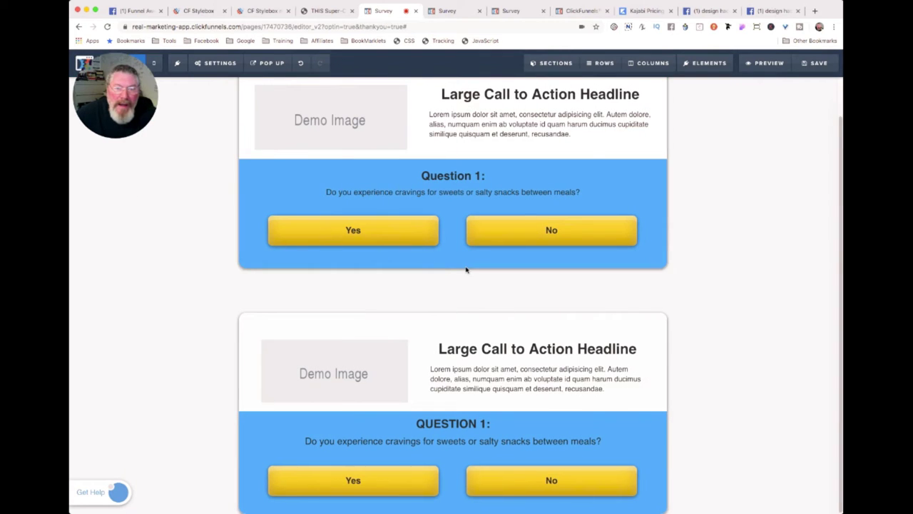
left_click(605, 182)
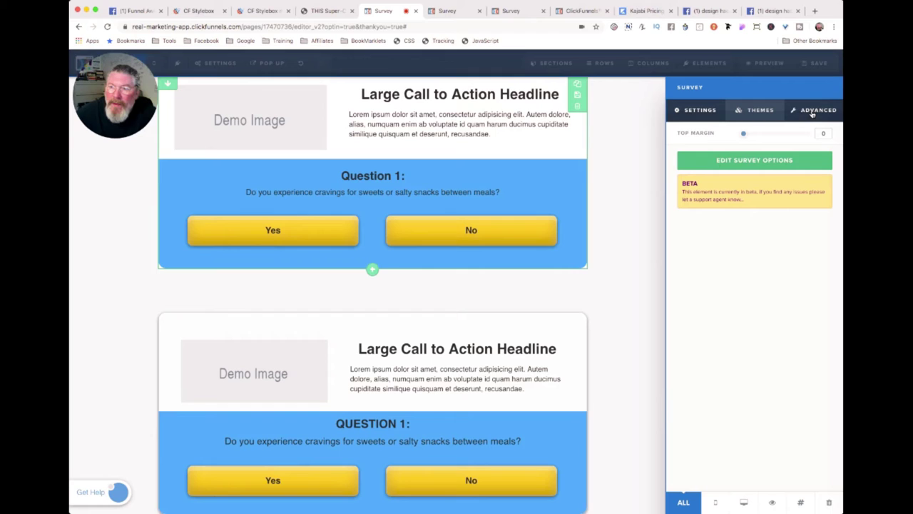
left_click(811, 114)
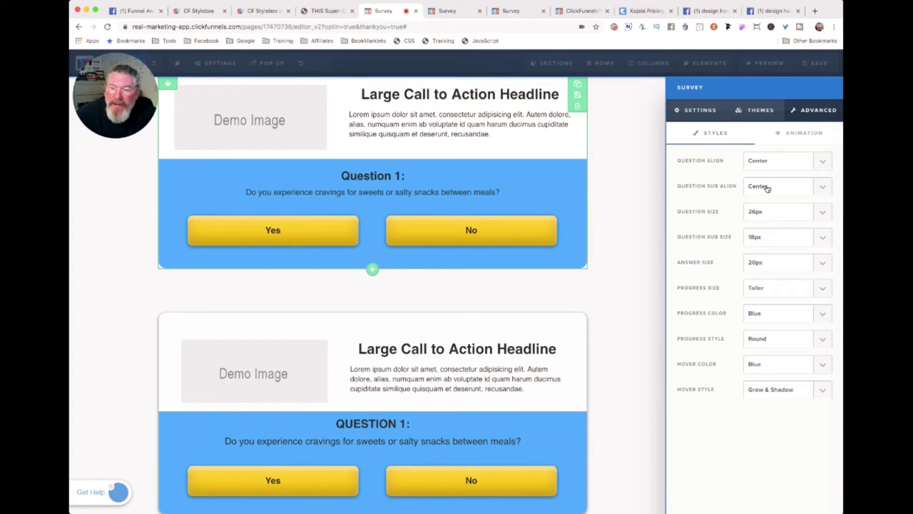
left_click(760, 254)
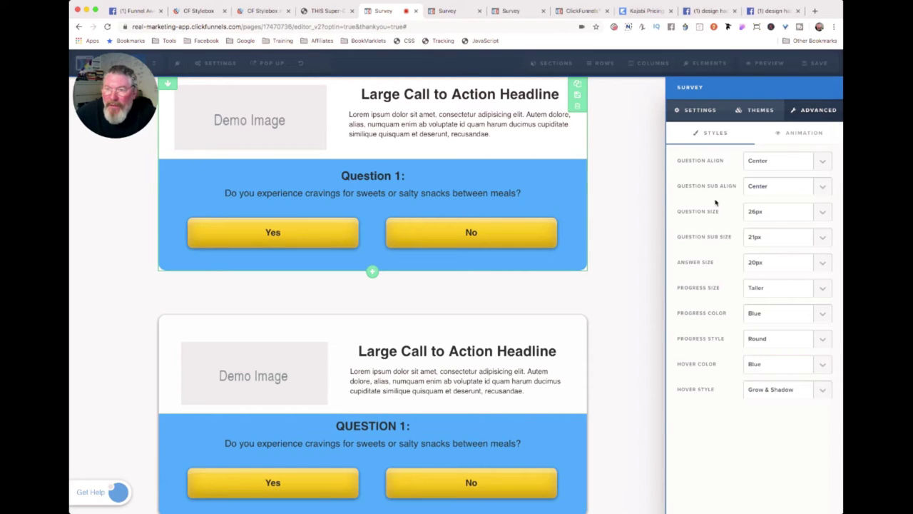
left_click(376, 265)
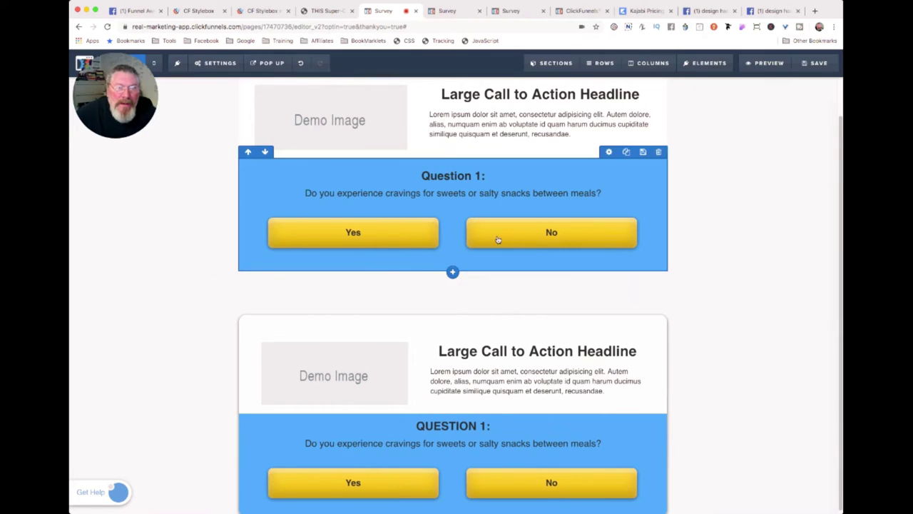
- Comment out the survey option CSS rules on lines 1, 4 and 7 with //
left_click(405, 41)
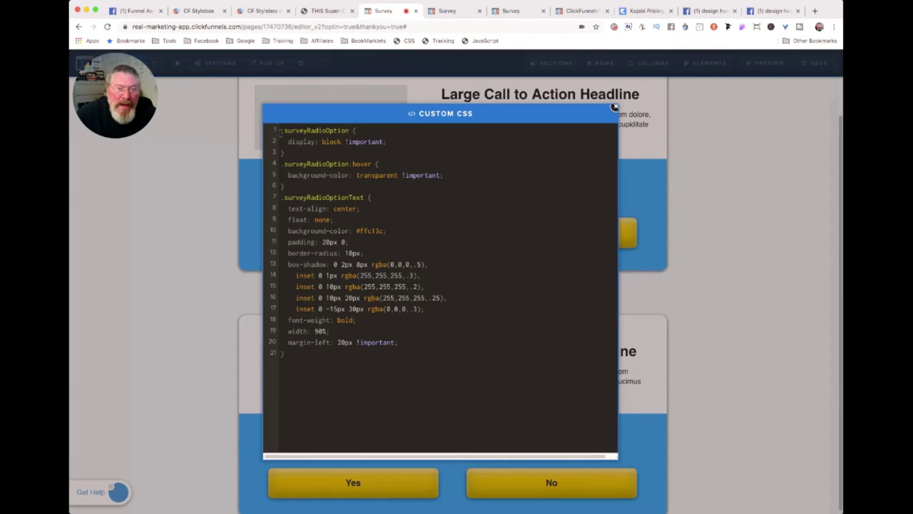
type("//")
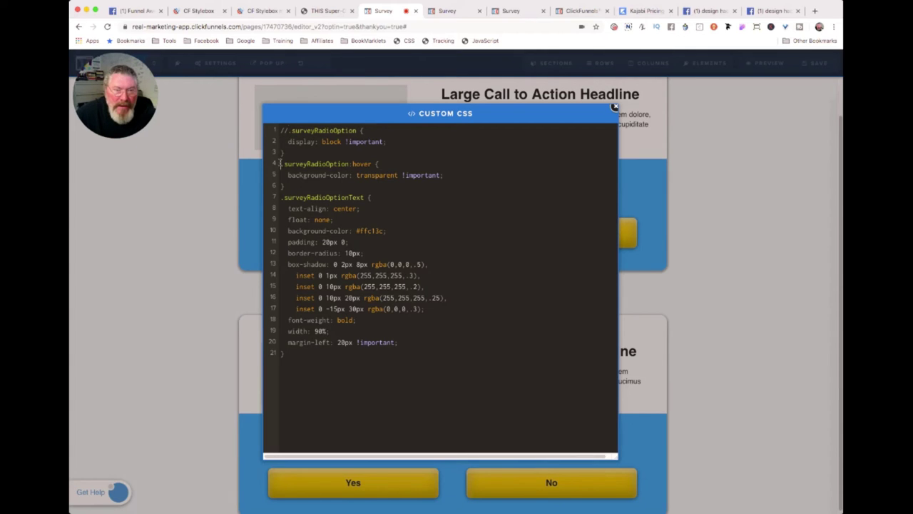
left_click(281, 164)
type("//")
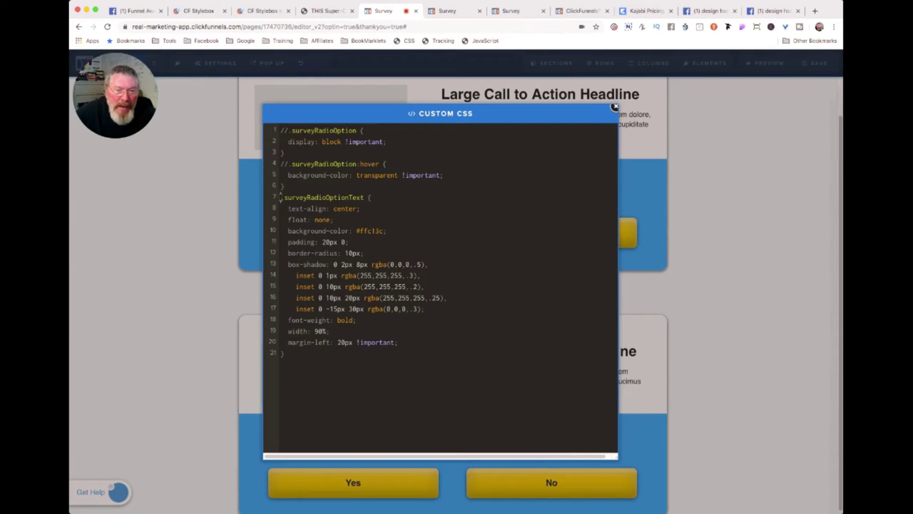
left_click(280, 197)
type("//")
left_click(711, 192)
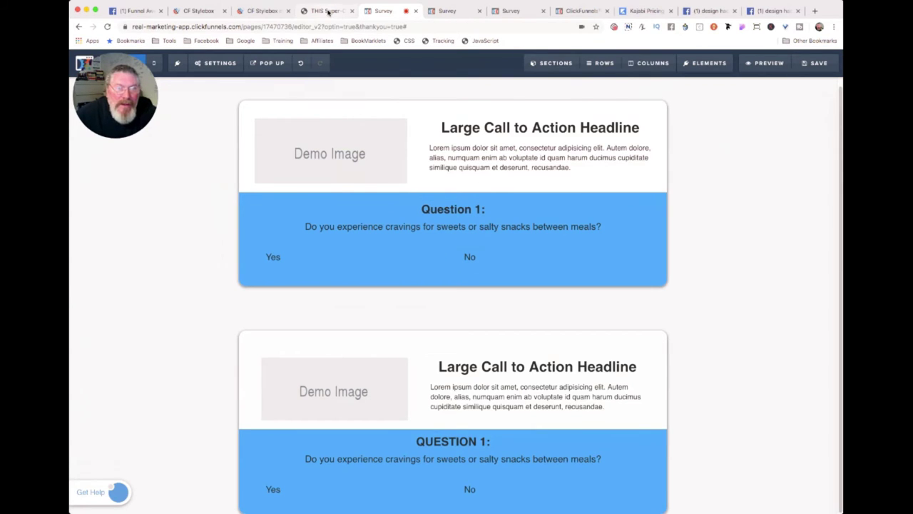
left_click(328, 12)
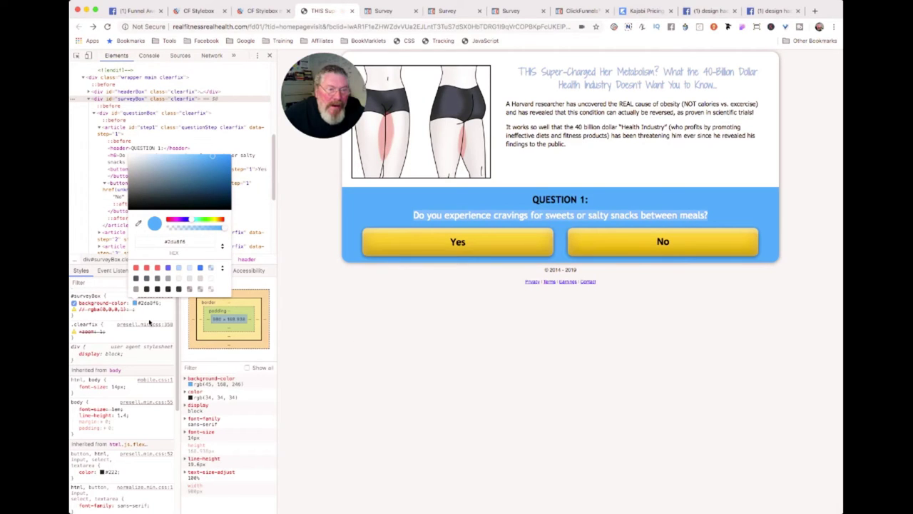
double_click(134, 303)
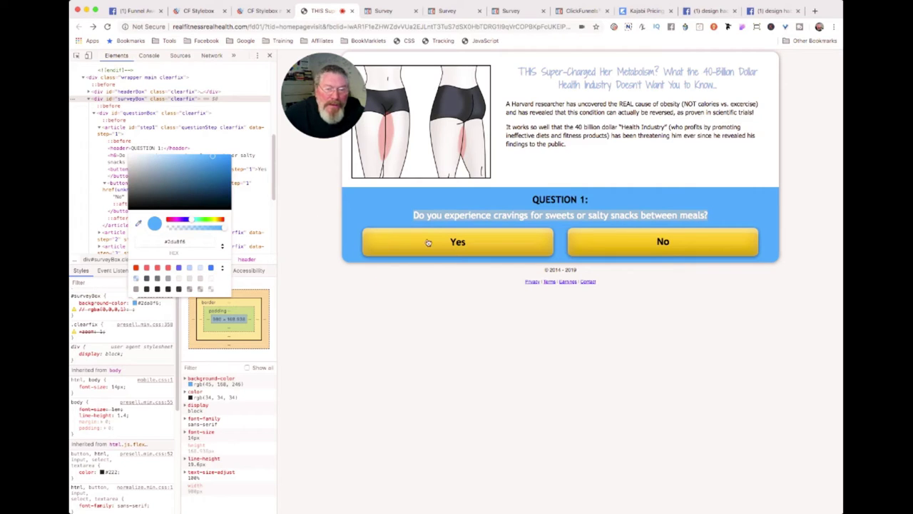
left_click(394, 363)
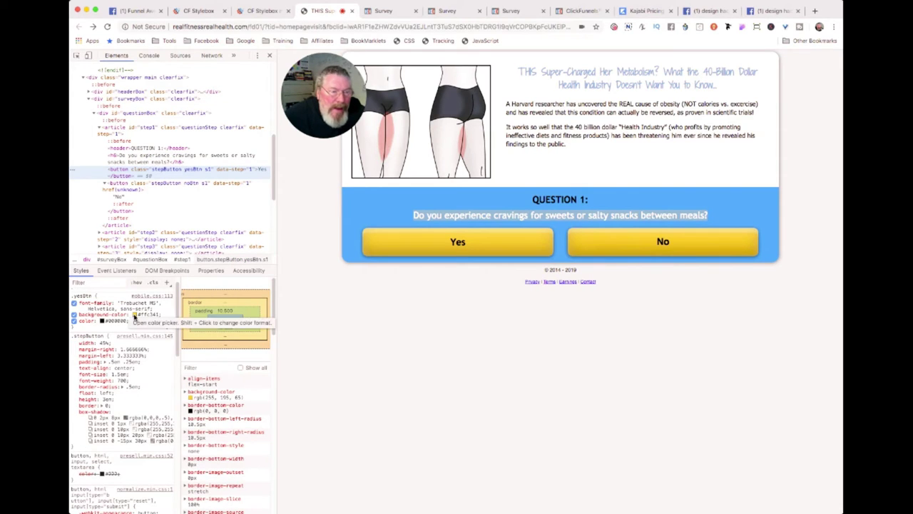
left_click(134, 315)
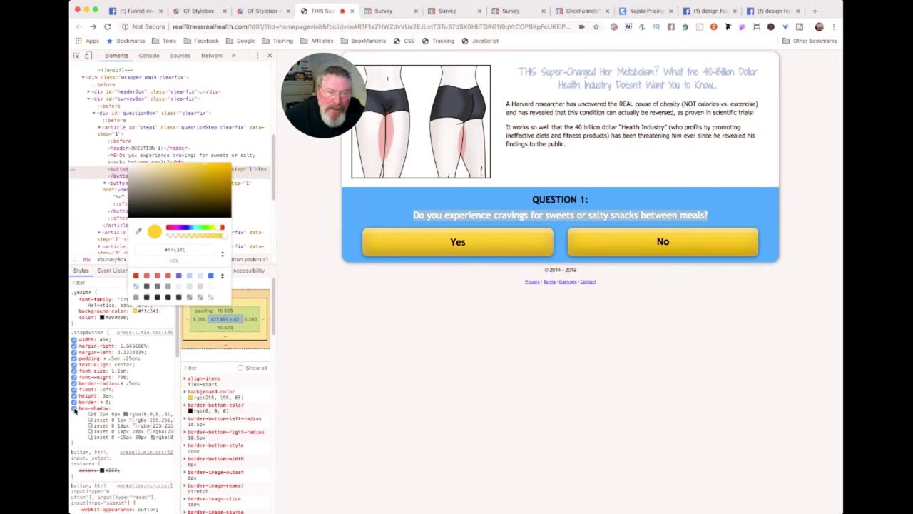
left_click(75, 410)
left_click(75, 410)
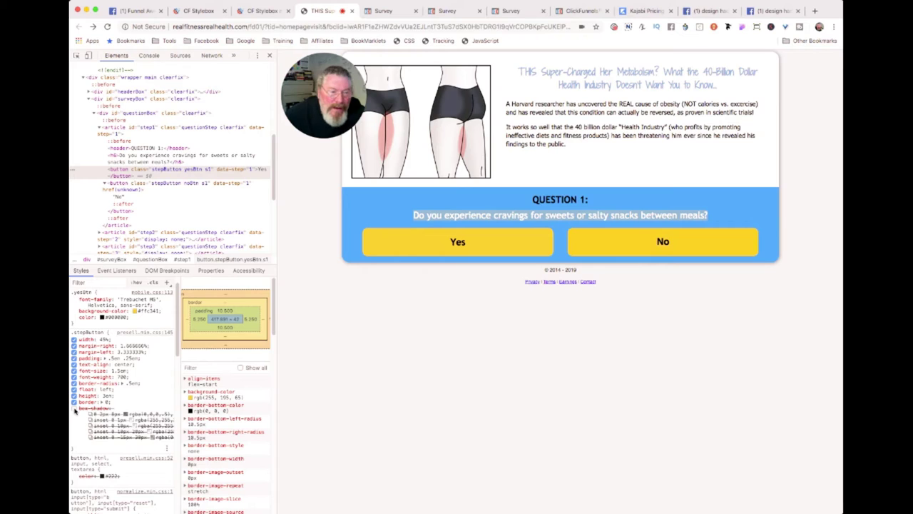
left_click(74, 409)
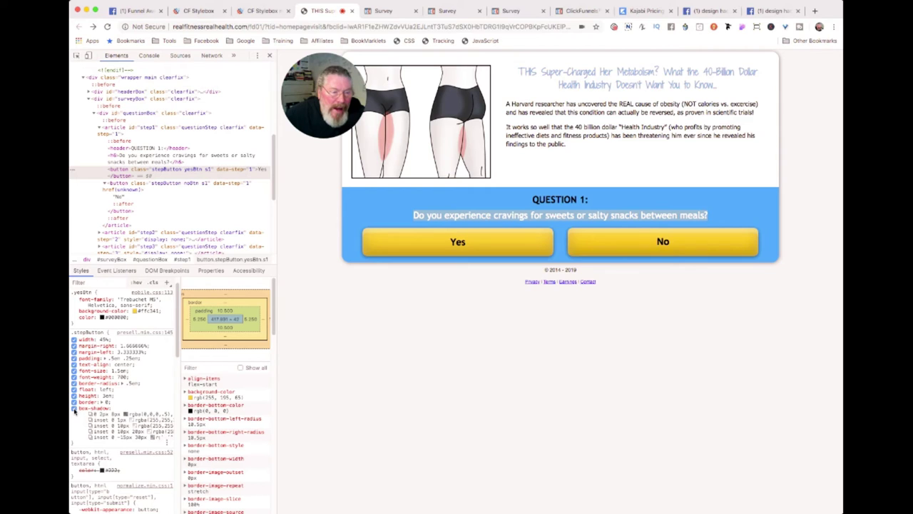
left_click(75, 408)
left_click(75, 409)
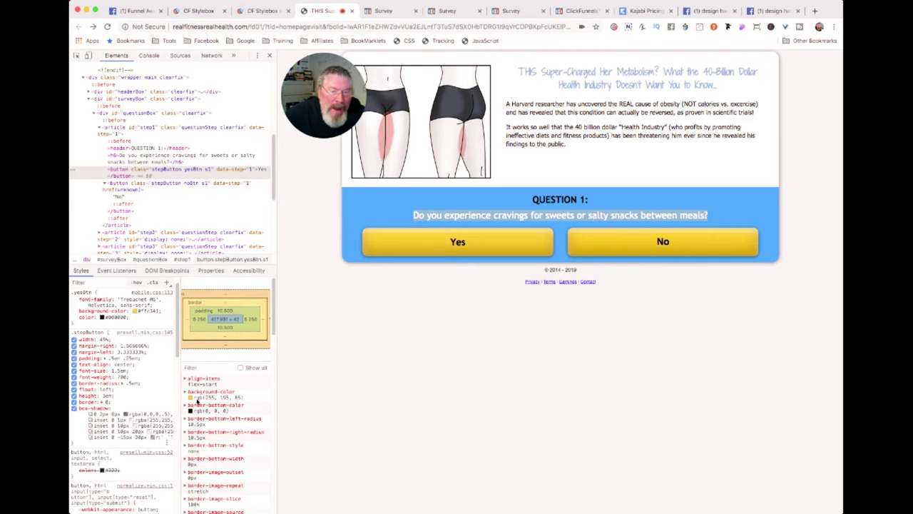
left_click(389, 12)
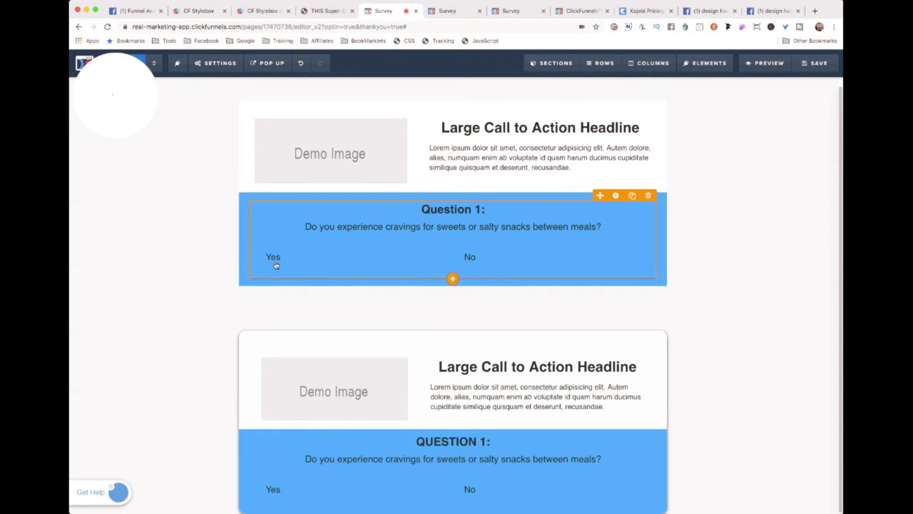
- Inspect the Yes answer in DevTools, disabling its float and trying display block
double_click(274, 258)
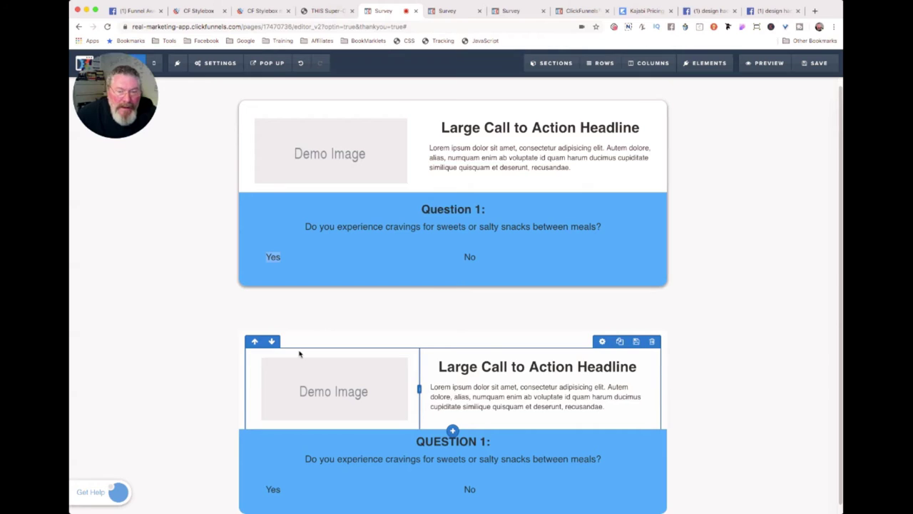
key("super+alt+i")
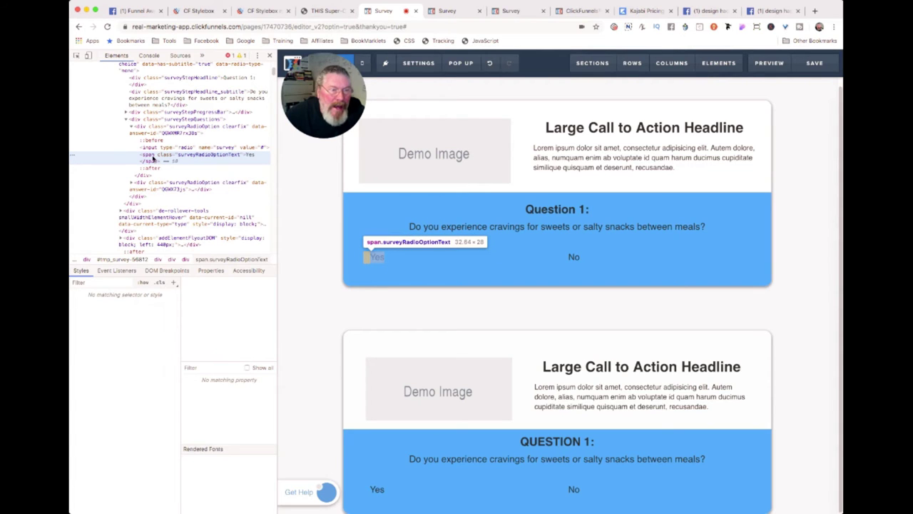
left_click(154, 159)
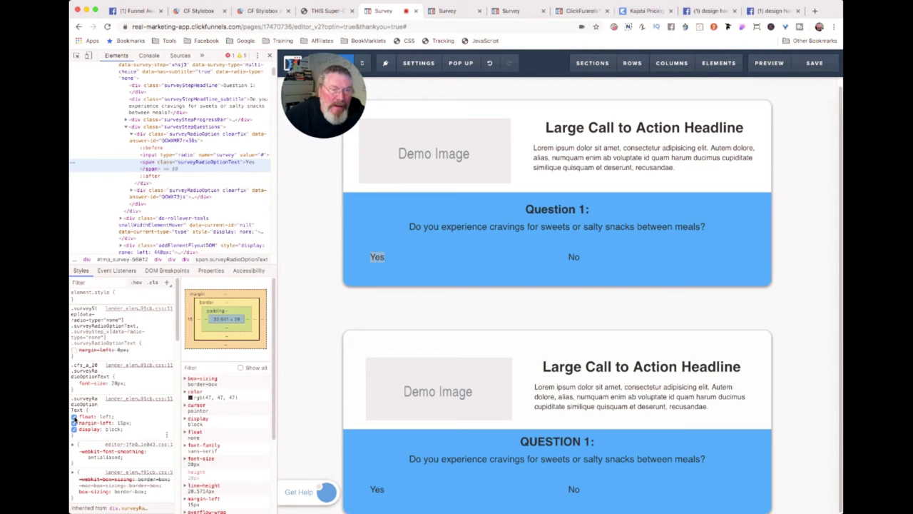
left_click(74, 417)
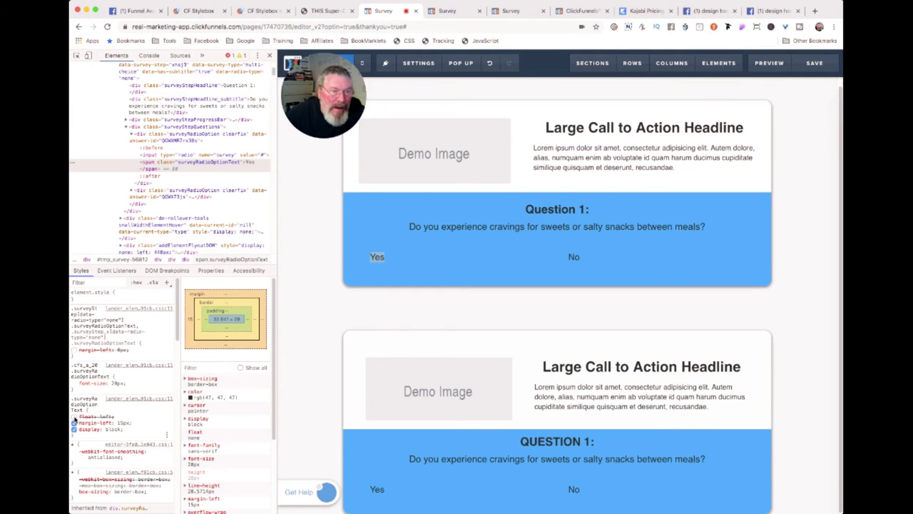
left_click(186, 135)
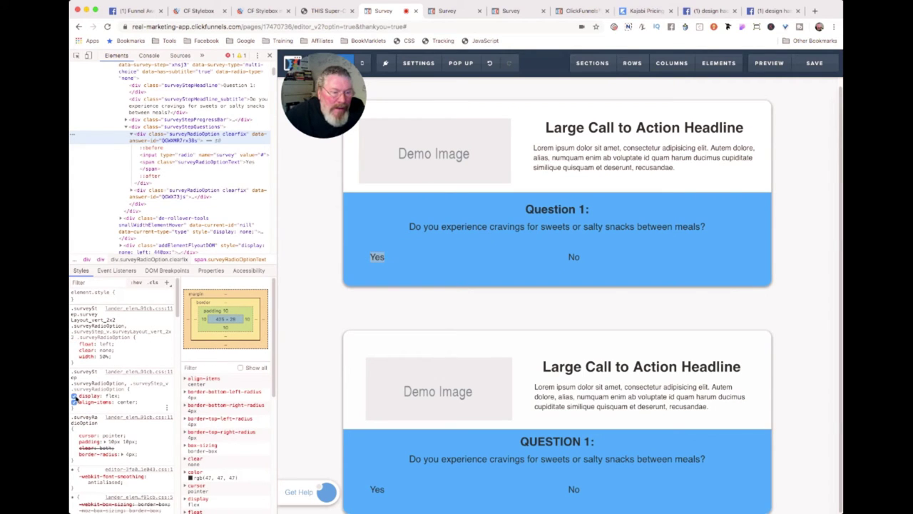
left_click(111, 395)
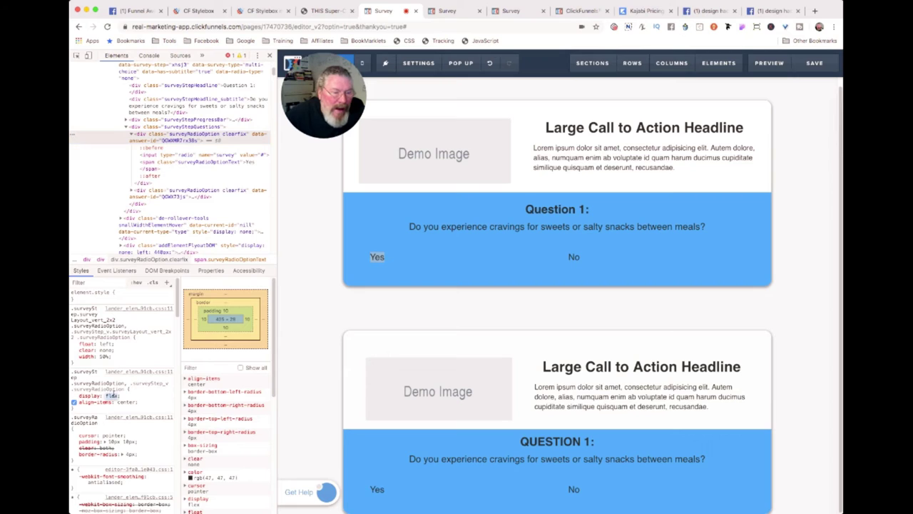
type("block")
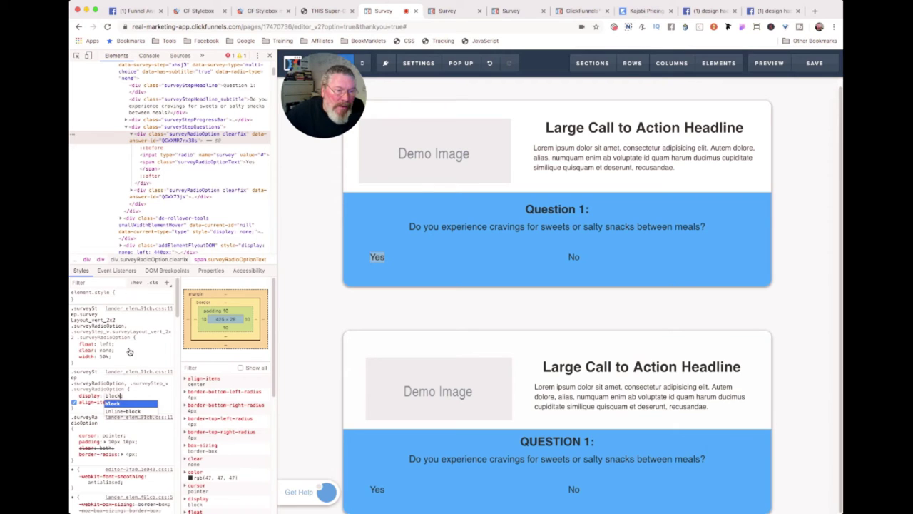
left_click(112, 367)
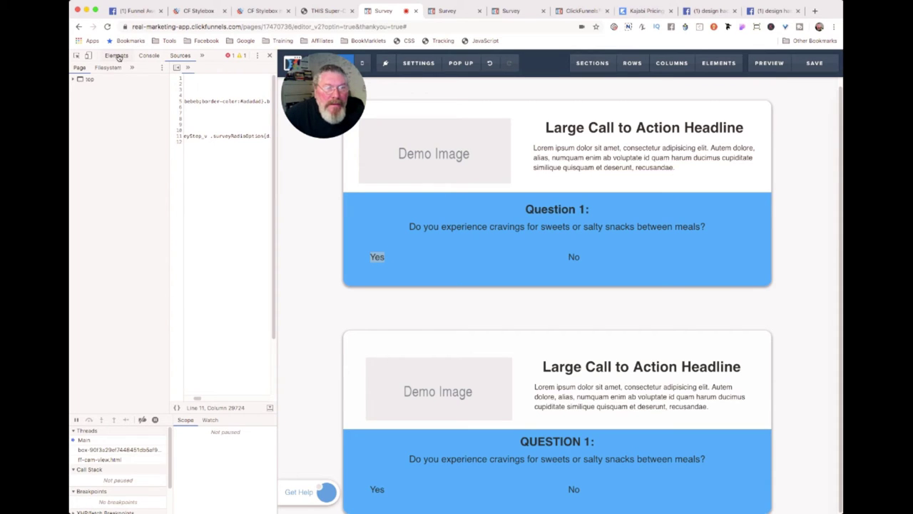
- Review the surveyRadioOption rules in Elements: 50% width, 10px 18px padding
left_click(117, 56)
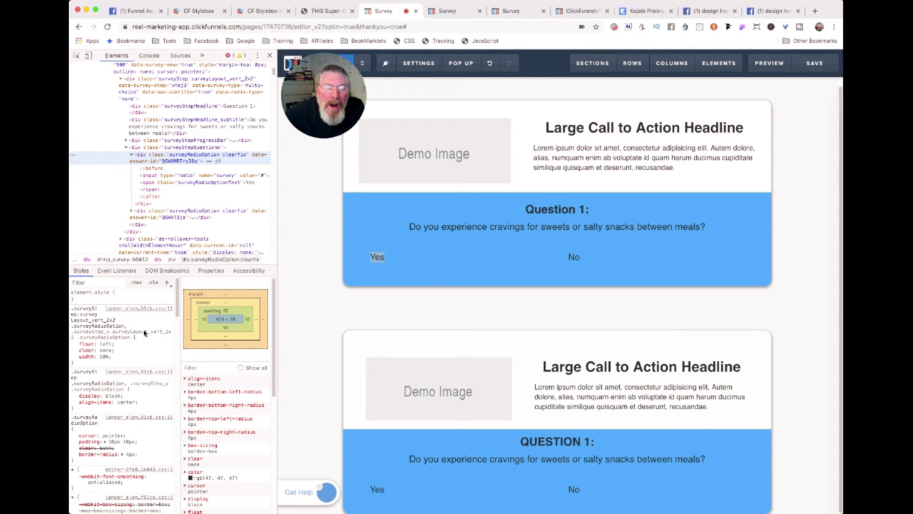
scroll(112, 342, "down", 3)
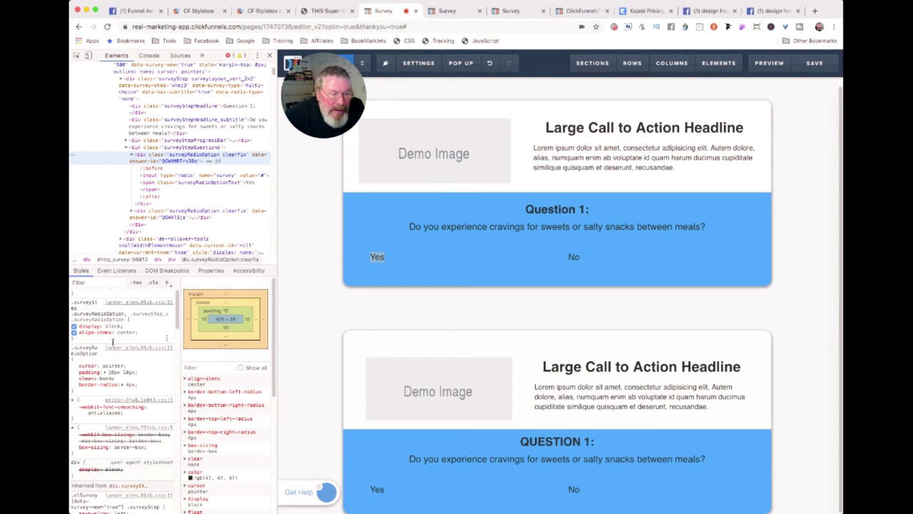
scroll(112, 342, "down", 2)
scroll(114, 357, "up", 5)
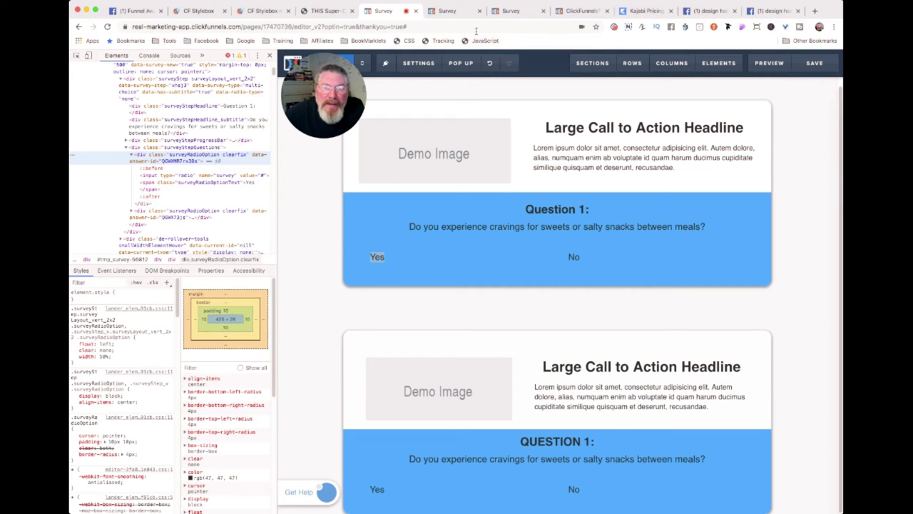
left_click(405, 41)
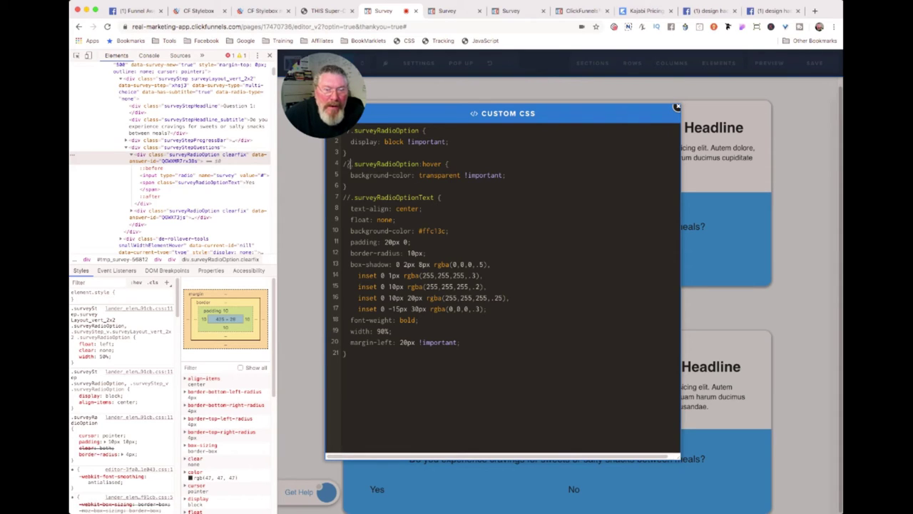
left_click_drag(350, 164, 342, 164)
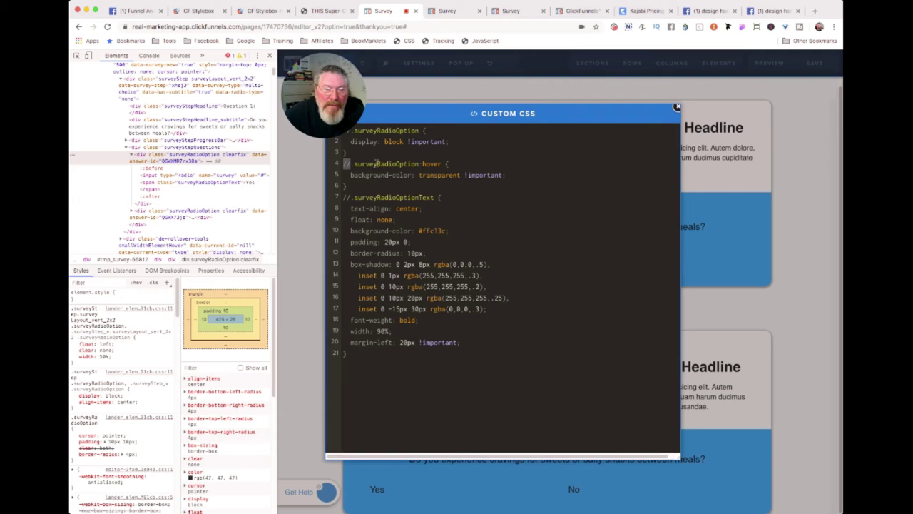
left_click(796, 142)
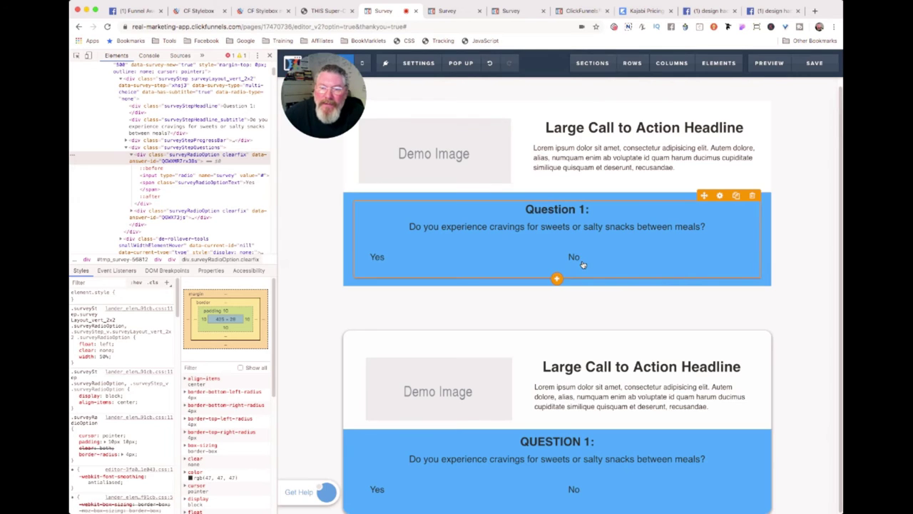
left_click(448, 11)
left_click(398, 12)
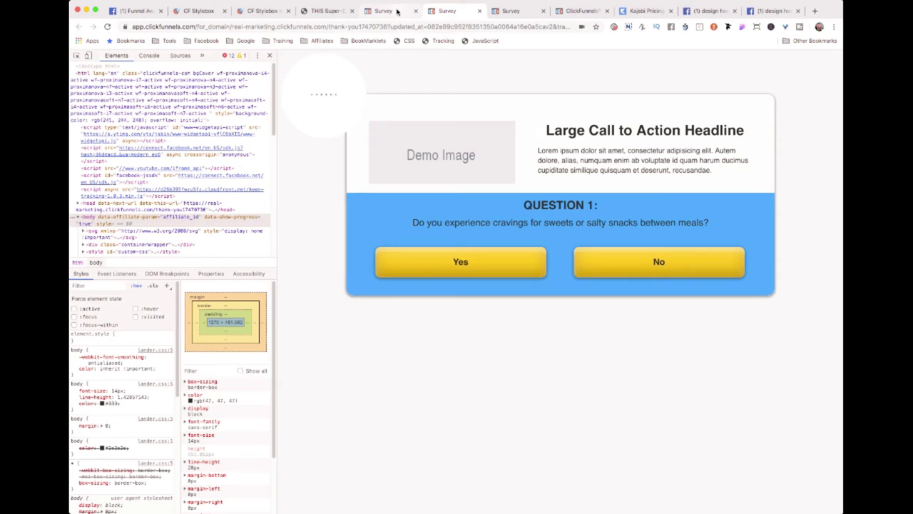
left_click(458, 12)
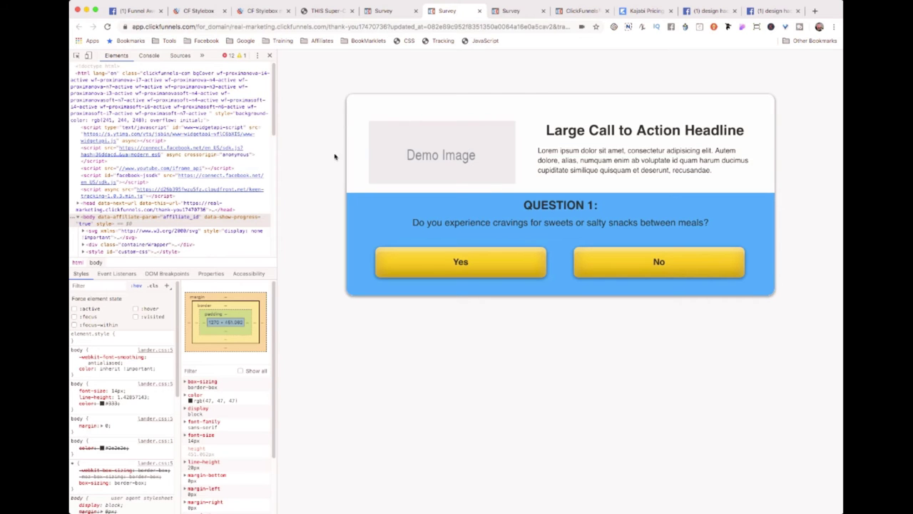
left_click(107, 27)
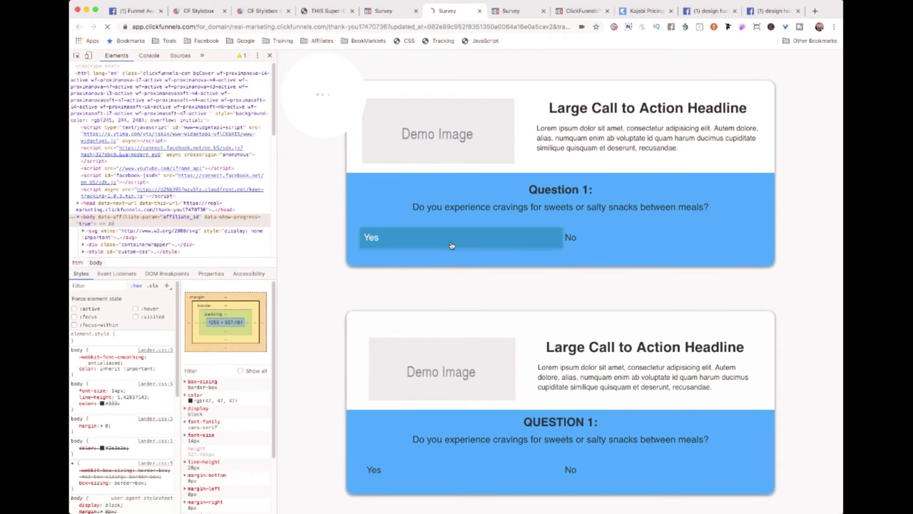
left_click(389, 10)
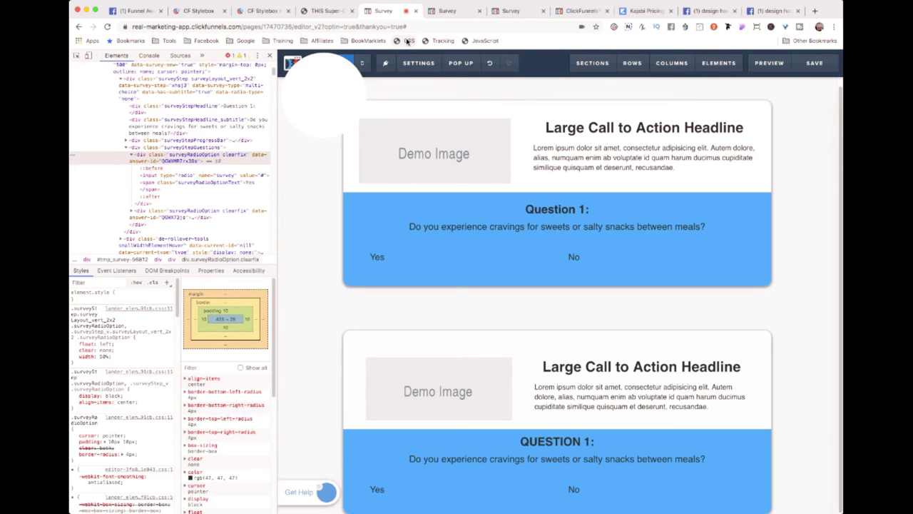
- Remove the // comment marks from custom CSS lines 7, 4 and 1
left_click(407, 41)
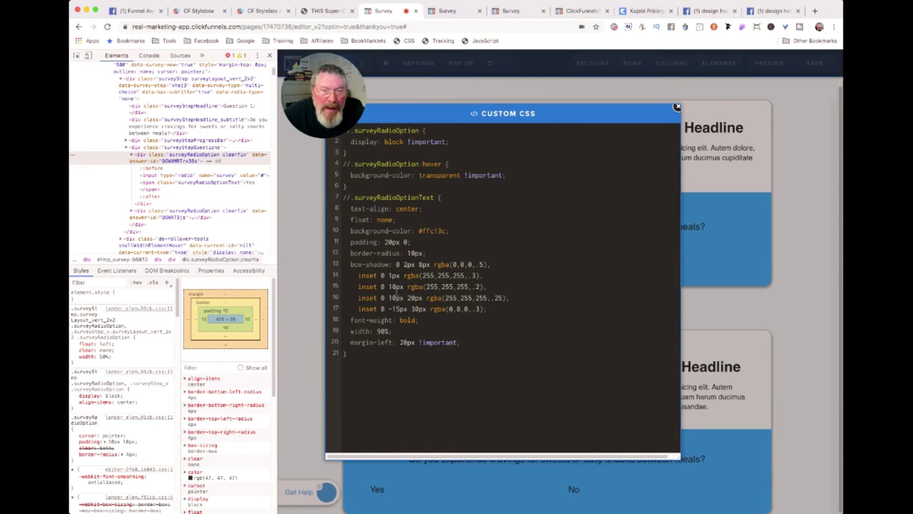
left_click(350, 191)
key("BackSpace")
key("BackSpace")
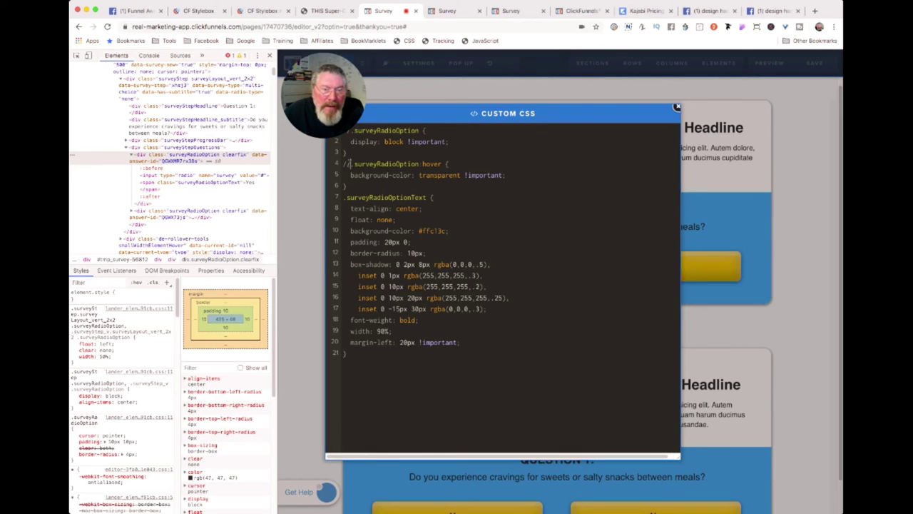
left_click(350, 163)
key("BackSpace")
key("BackSpace")
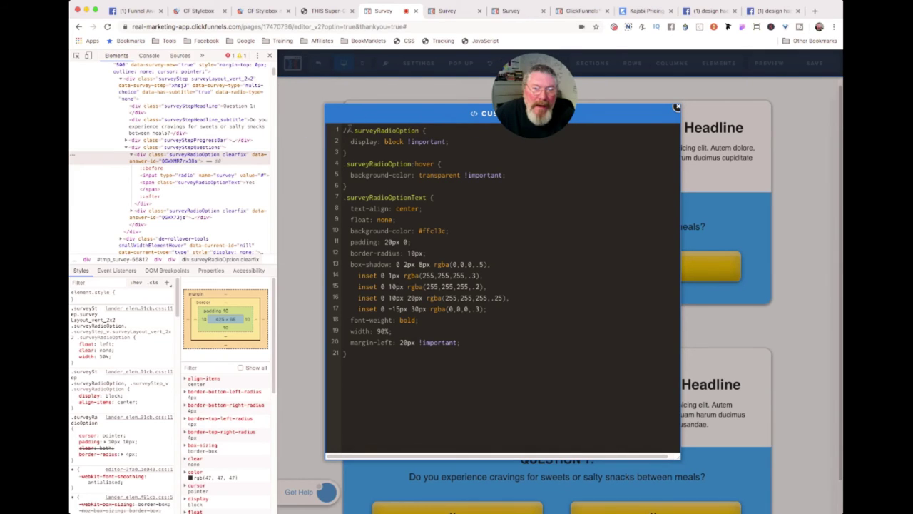
left_click(348, 131)
key("BackSpace")
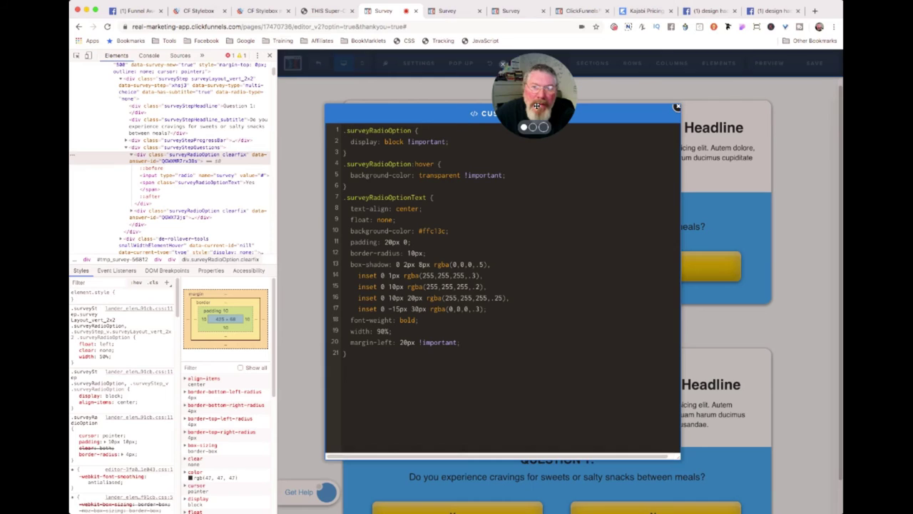
left_click_drag(510, 80, 302, 76)
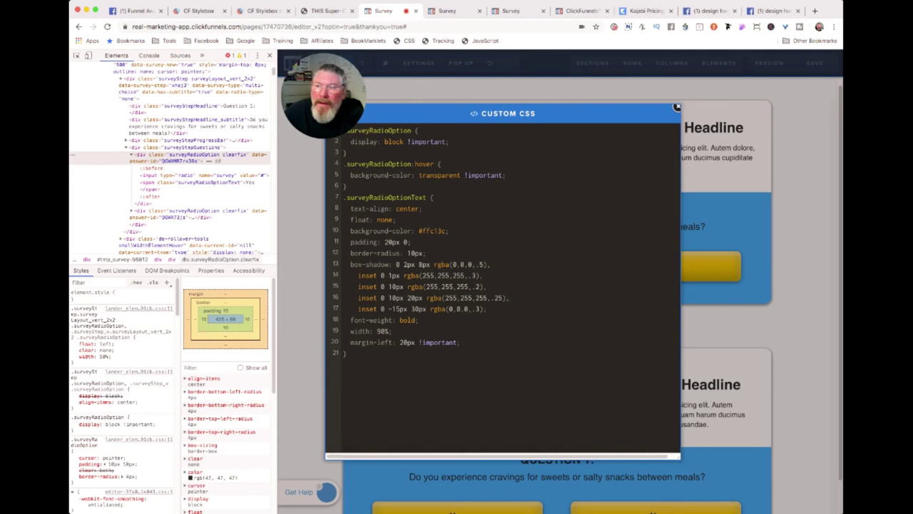
- Save the page, reload the live survey and test the yellow Yes button
left_click(820, 66)
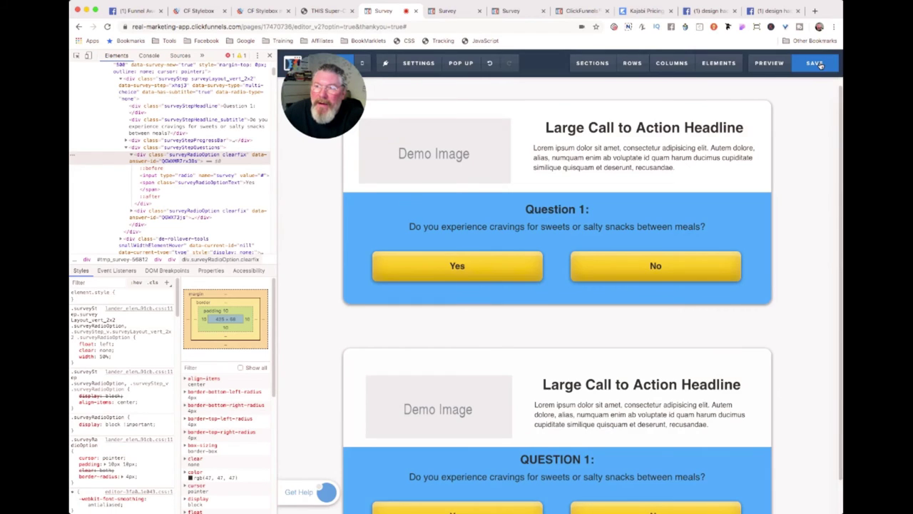
left_click(820, 64)
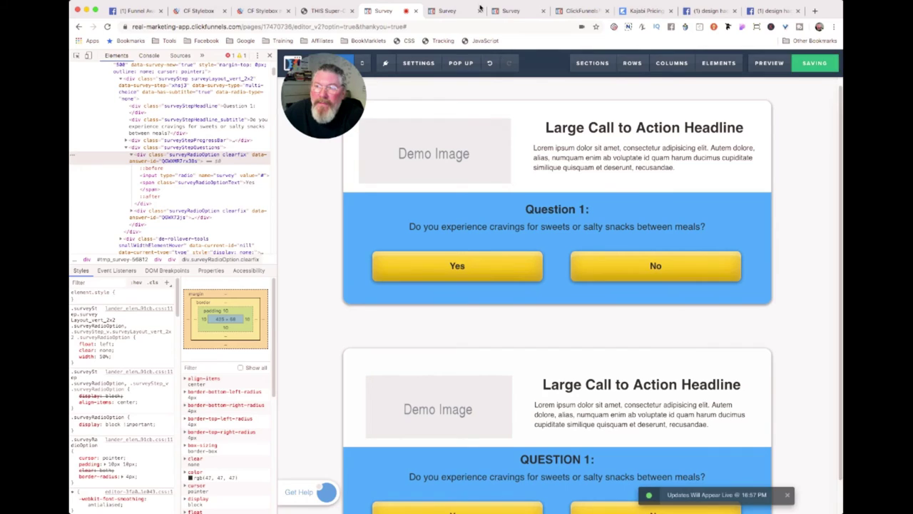
left_click(443, 11)
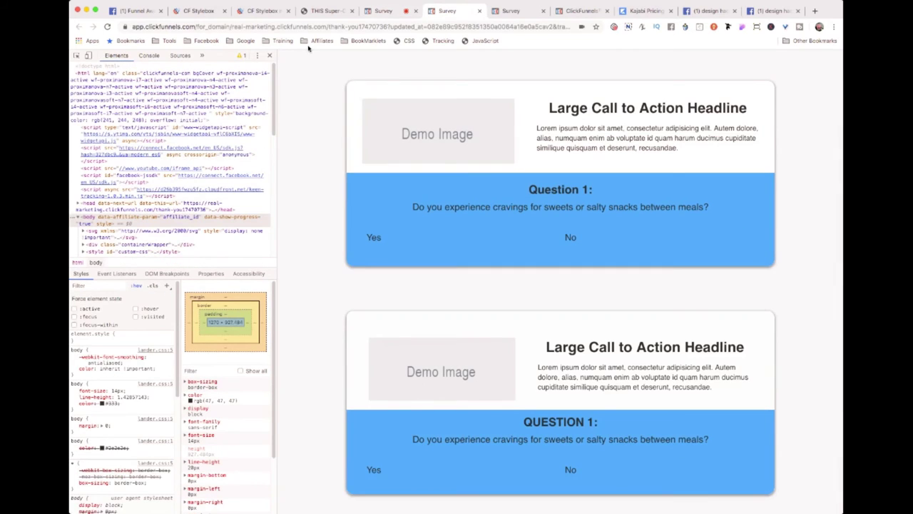
left_click(109, 26)
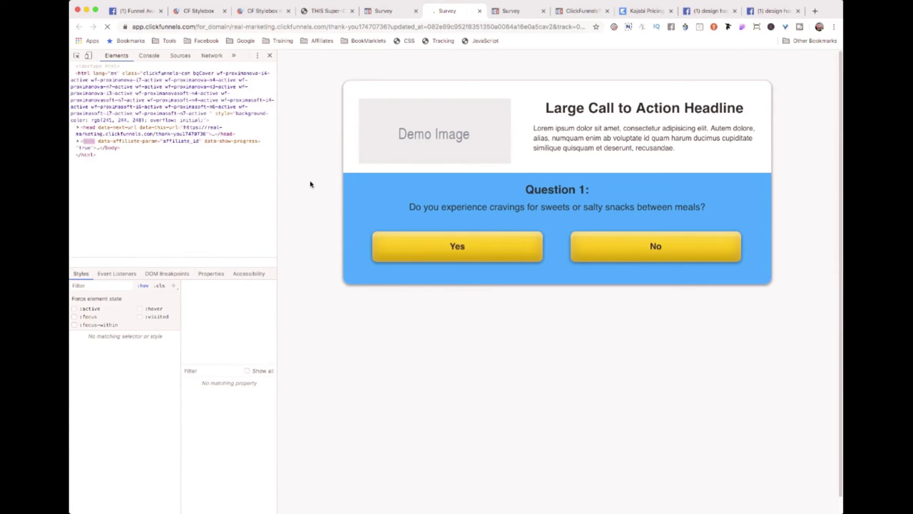
left_click(501, 245)
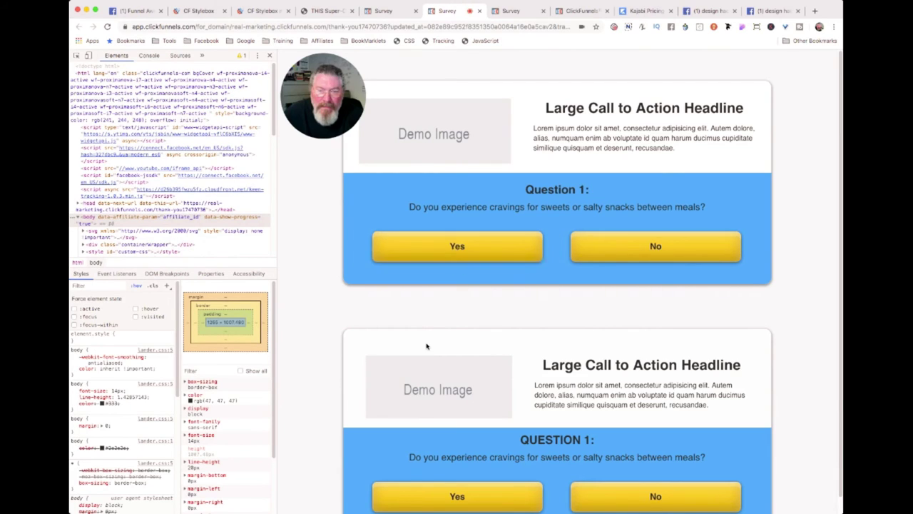
scroll(457, 264, "down", 1)
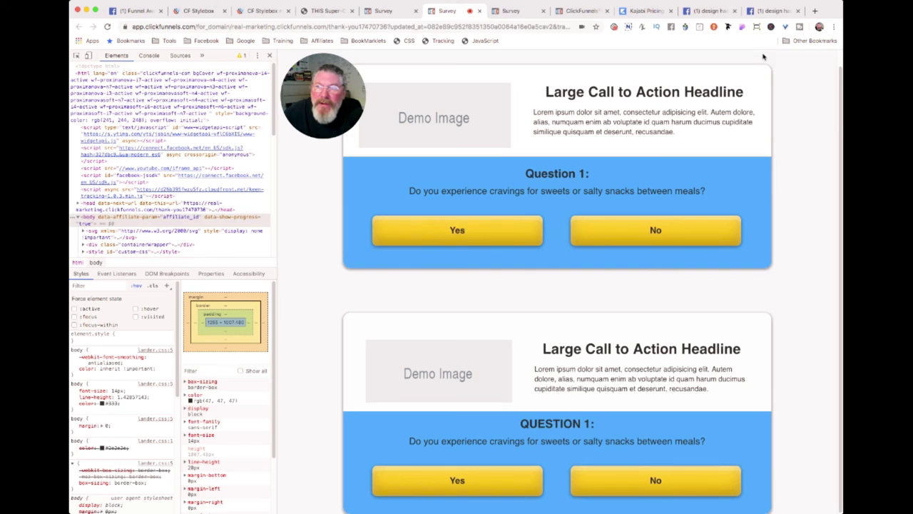
- Inspect the live Yes option's styles, then return to the editor's custom CSS
left_click(614, 29)
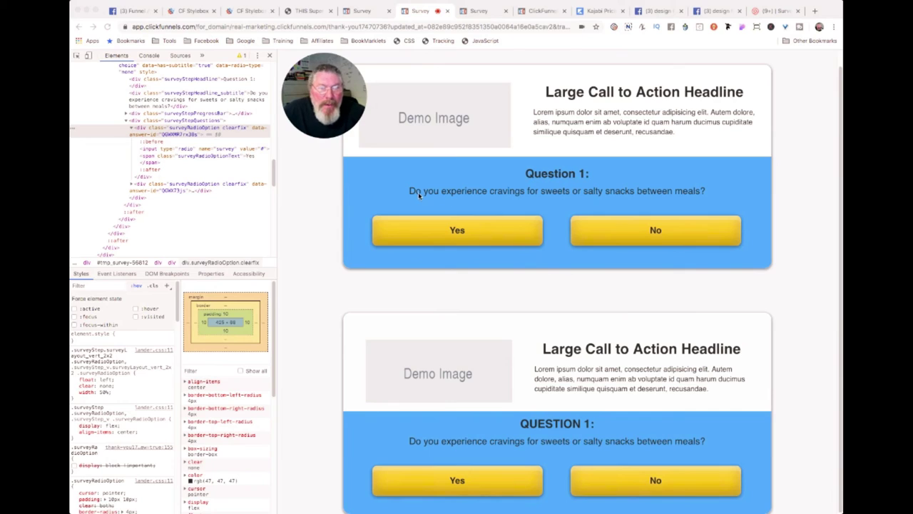
left_click(345, 273)
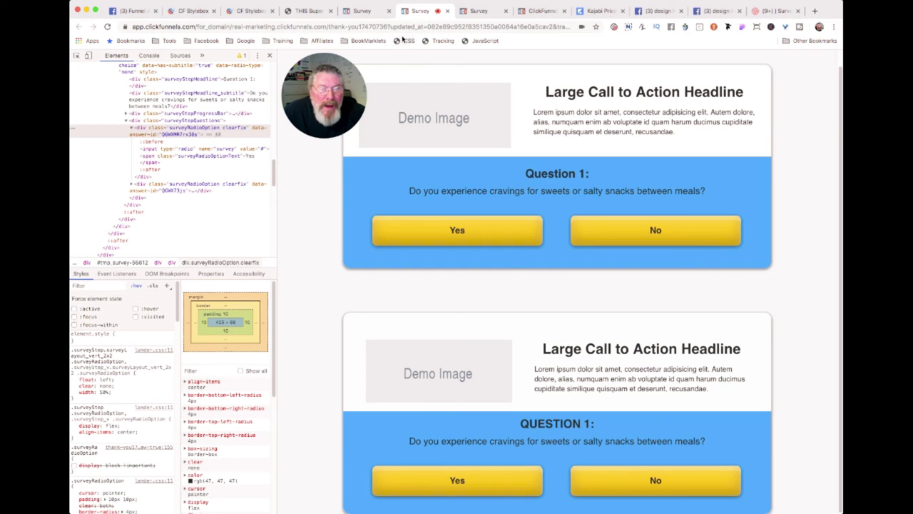
left_click(369, 14)
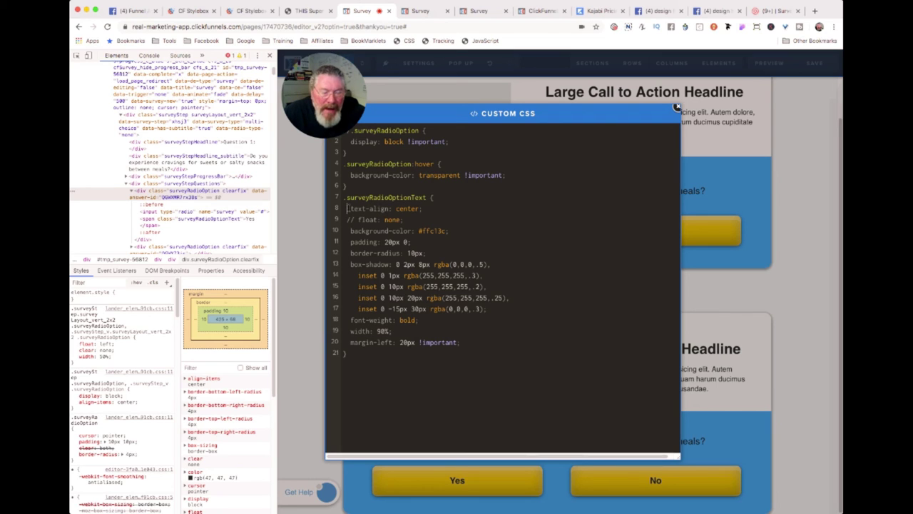
- Keep text-align: center active on line 8 and close the custom CSS
left_click(348, 208)
type("/")
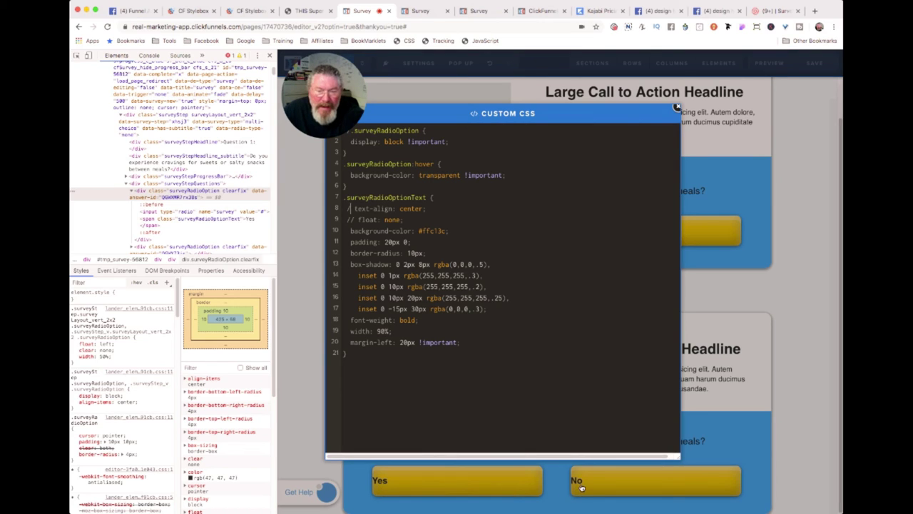
key("BackSpace")
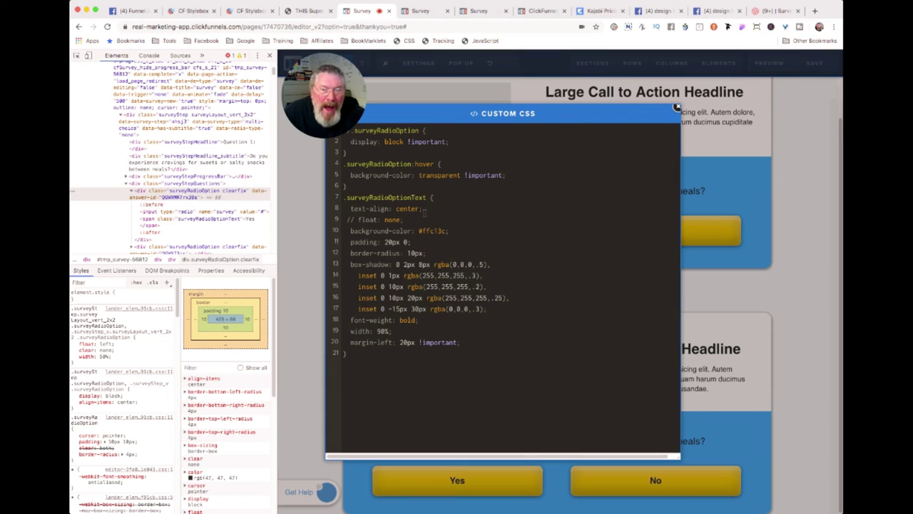
left_click(781, 171)
- Show the upper survey's Advanced styles: centred alignment, 26px question, 21px subtitle, 20px answers
mouse_move(708, 173)
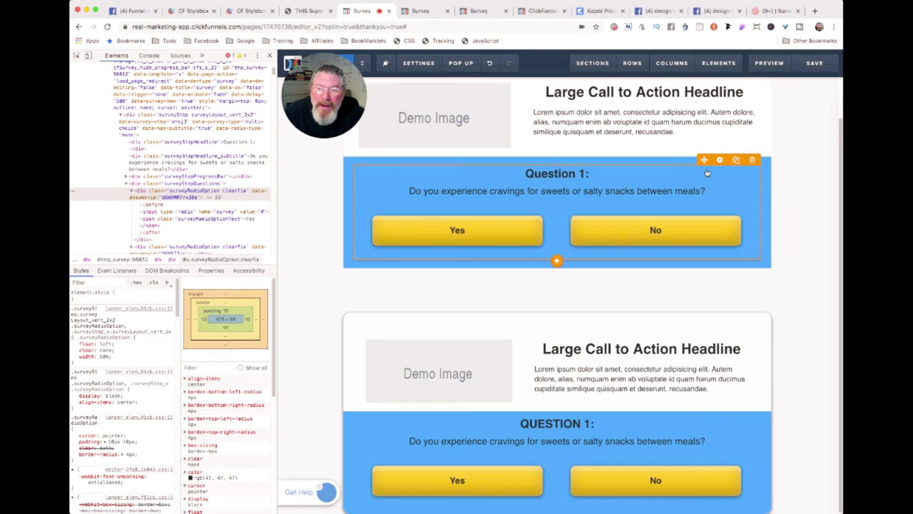
left_click(591, 186)
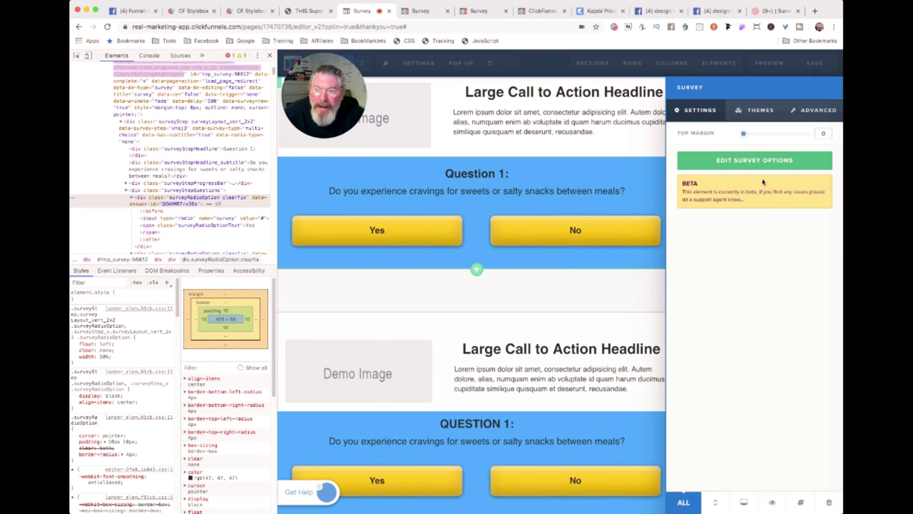
left_click(817, 111)
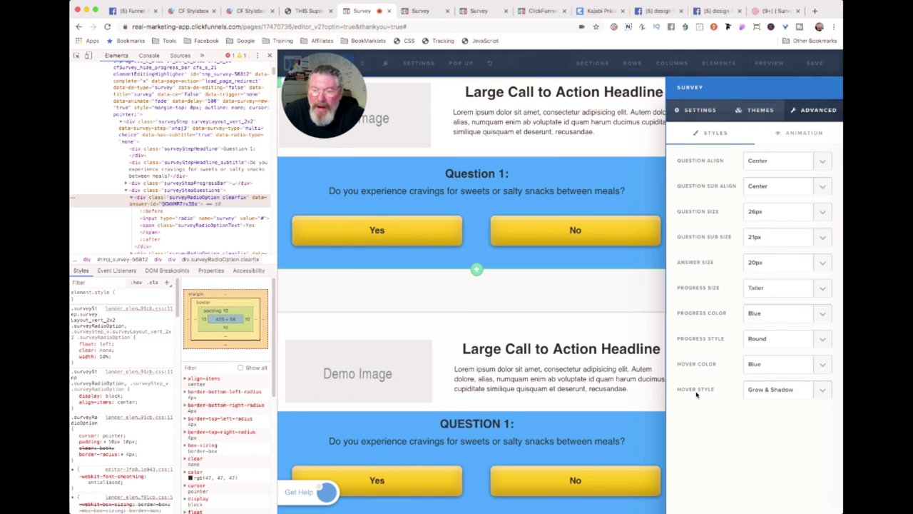